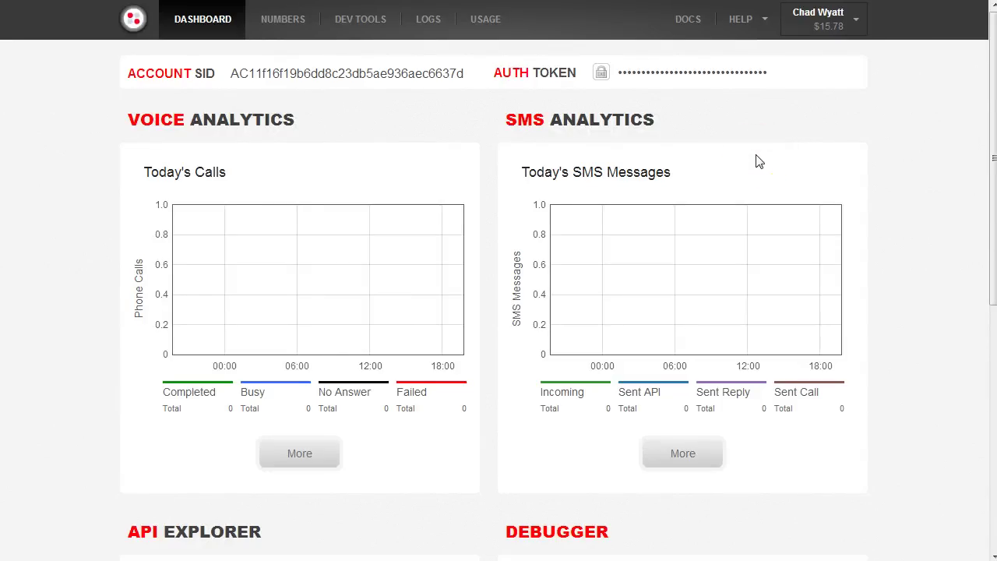
{"action": "left_click", "coordinate": [784, 133]}
{"action": "left_click", "coordinate": [778, 132]}
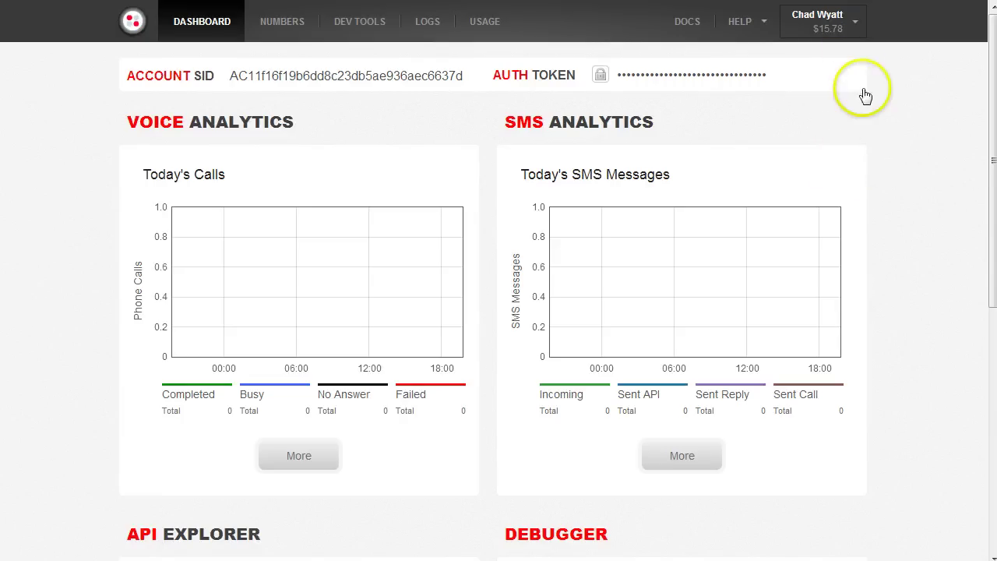
- Open the Subaccounts page from the account options and review the existing subaccounts
{"action": "left_click", "coordinate": [835, 31]}
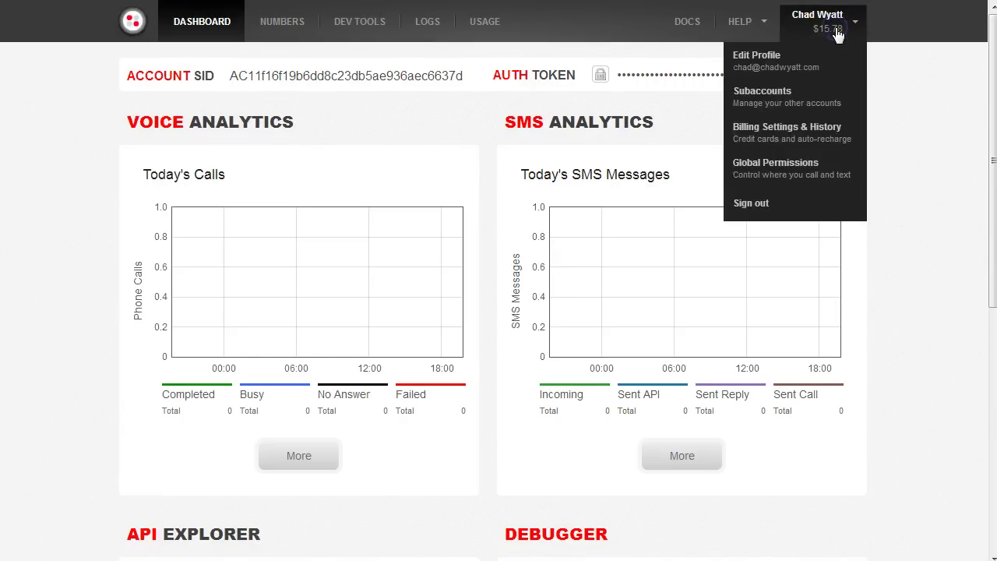
{"action": "left_click", "coordinate": [760, 96]}
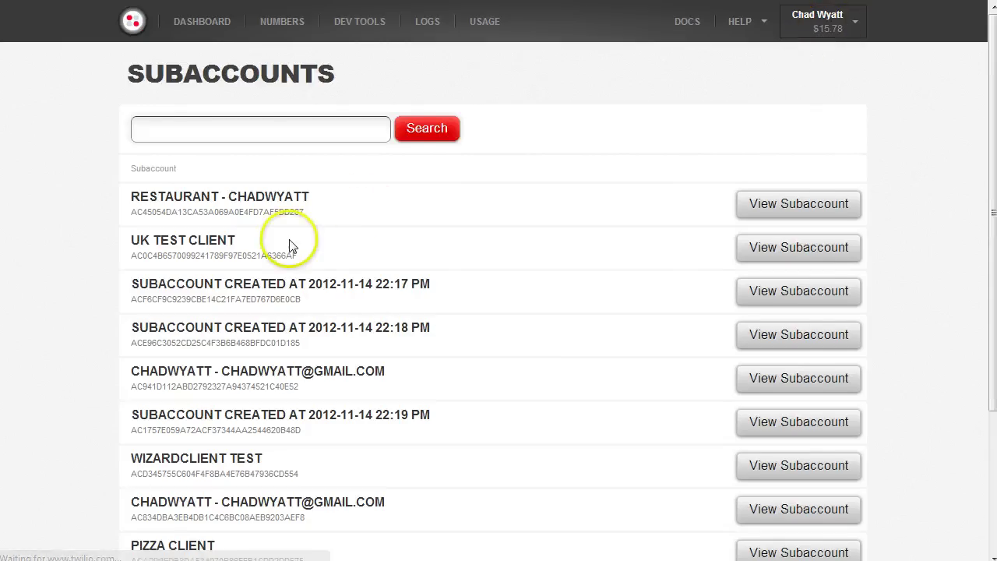
{"action": "scroll", "coordinate": [320, 226], "scroll_direction": "down", "scroll_amount": 1}
{"action": "left_click", "coordinate": [766, 127]}
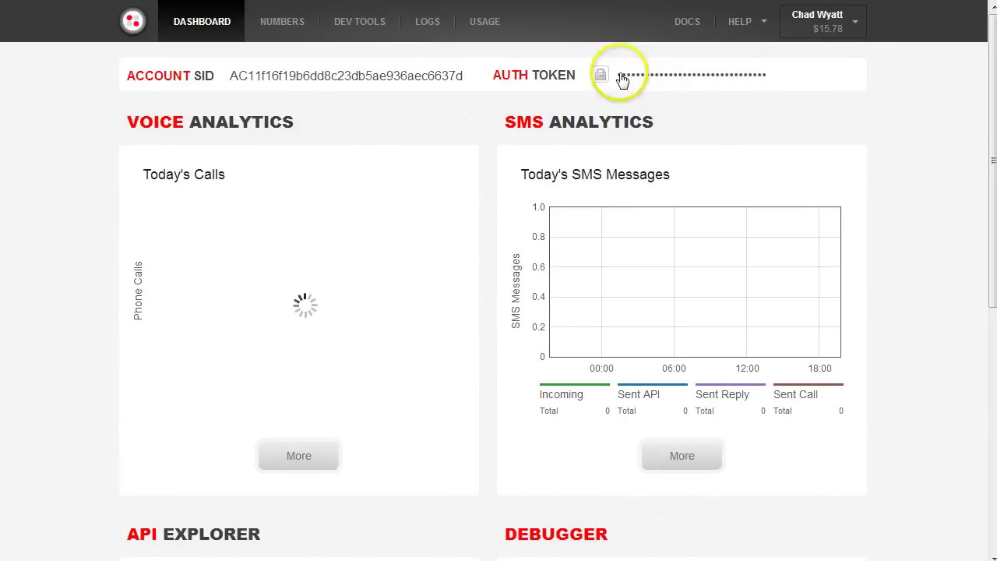
- Copy the Account SID, title the new WordPress Twilio account "Main Twilio Account", and replace its Twilio SID with the copied value
{"action": "double_click", "coordinate": [334, 76]}
{"action": "key", "text": "ctrl+c"}
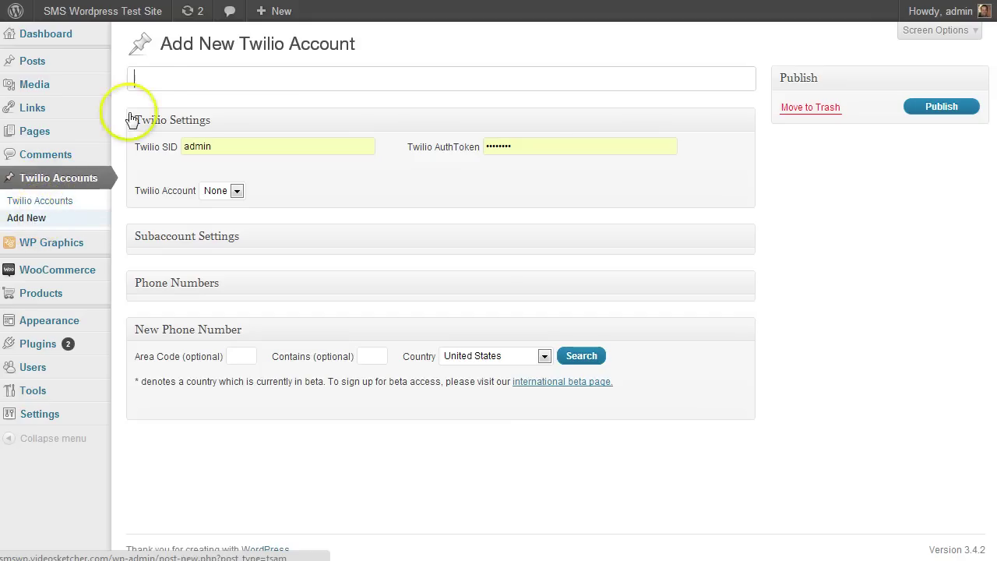
{"action": "left_click", "coordinate": [147, 78]}
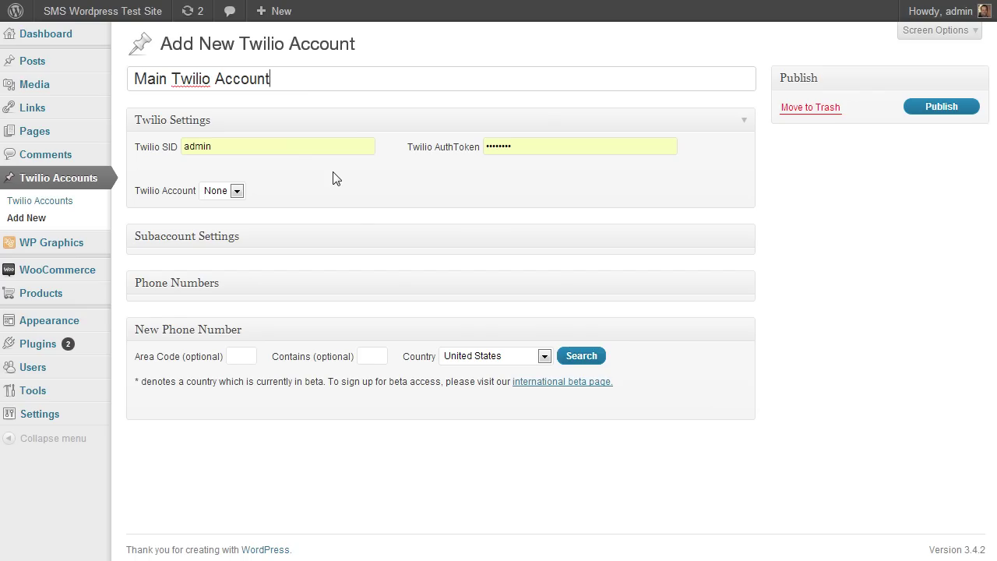
{"action": "left_click", "coordinate": [215, 152]}
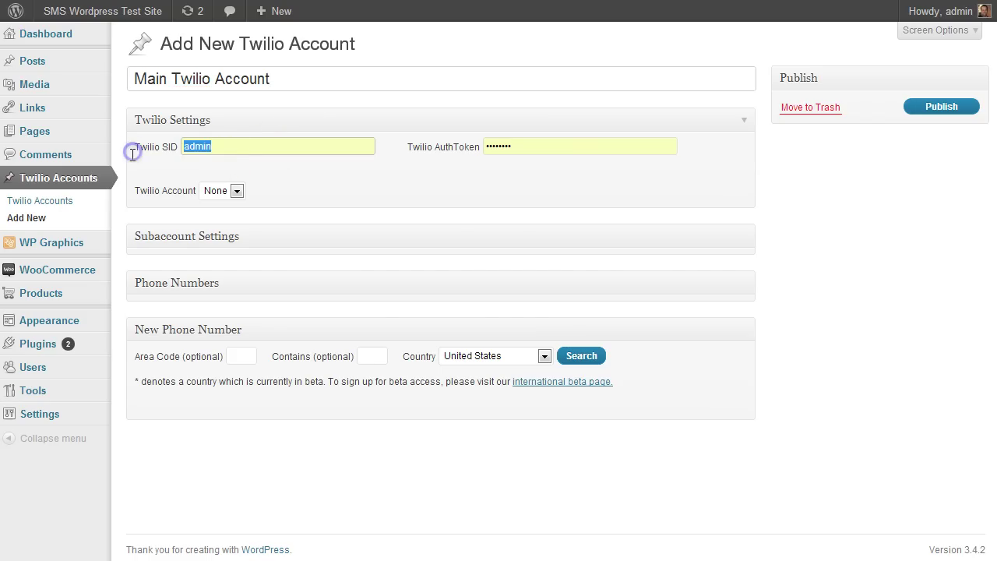
{"action": "key", "text": "BackSpace"}
{"action": "key", "text": "ctrl+v"}
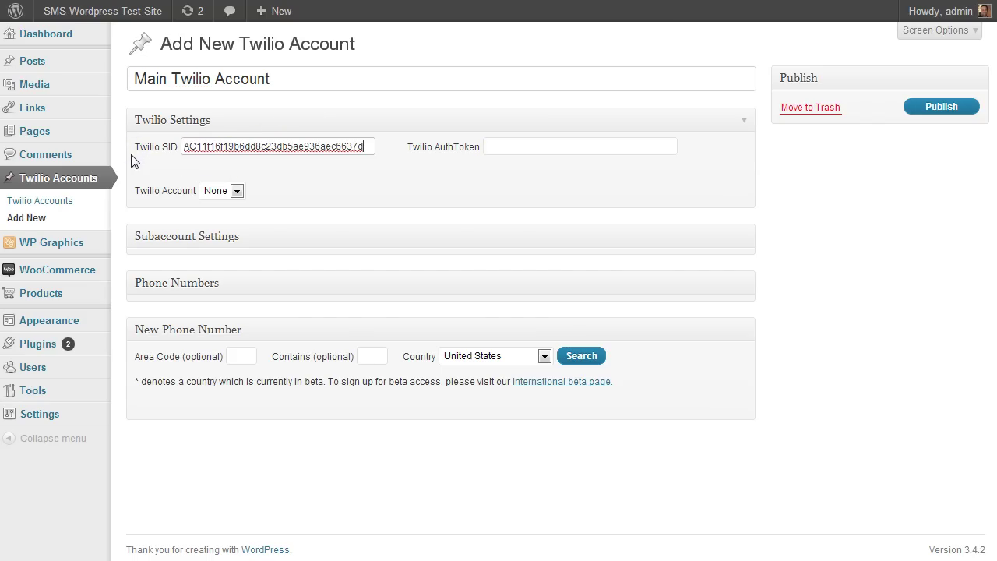
- Copy the auth token from the Twilio dashboard into the Twilio AuthToken field in WordPress and publish the account
{"action": "left_click", "coordinate": [123, 341]}
{"action": "key", "text": "alt+Tab"}
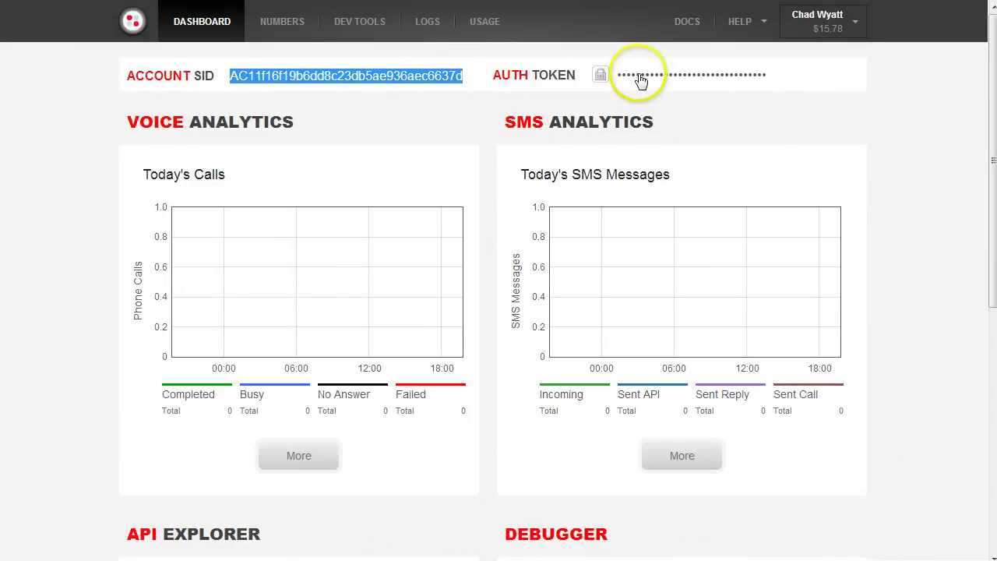
{"action": "left_click", "coordinate": [712, 89]}
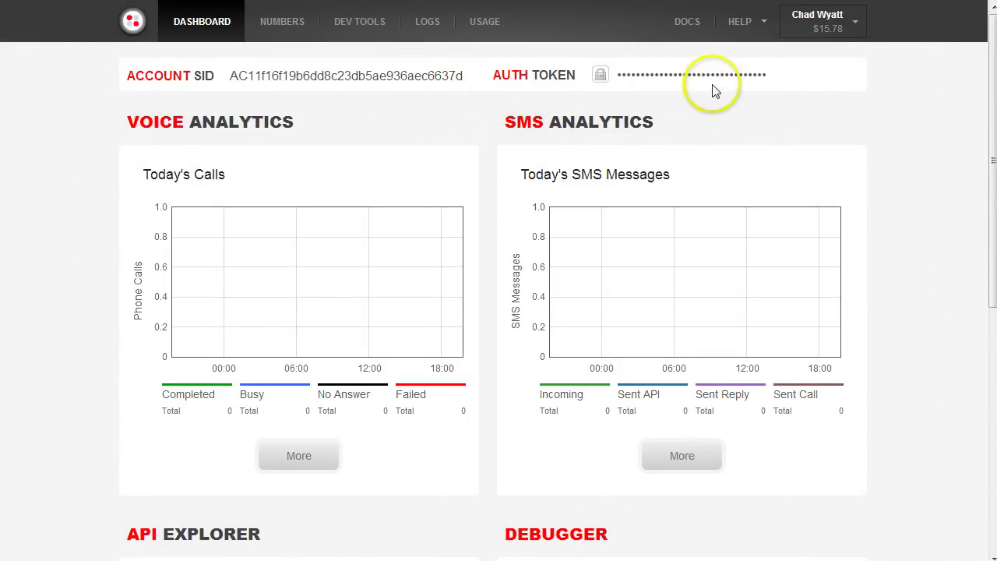
{"action": "key", "text": "alt+Tab"}
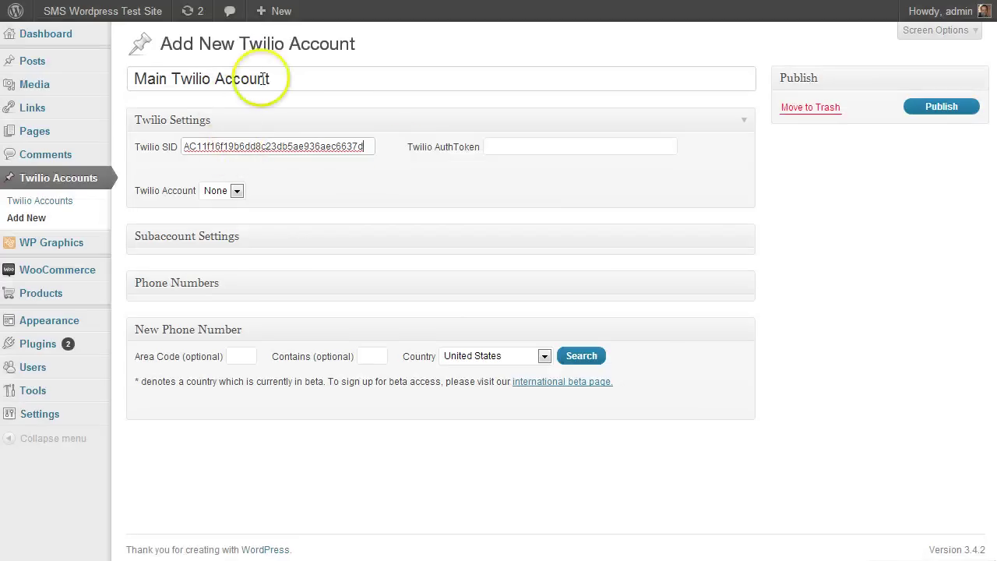
{"action": "left_click", "coordinate": [507, 145]}
{"action": "key", "text": "ctrl+v"}
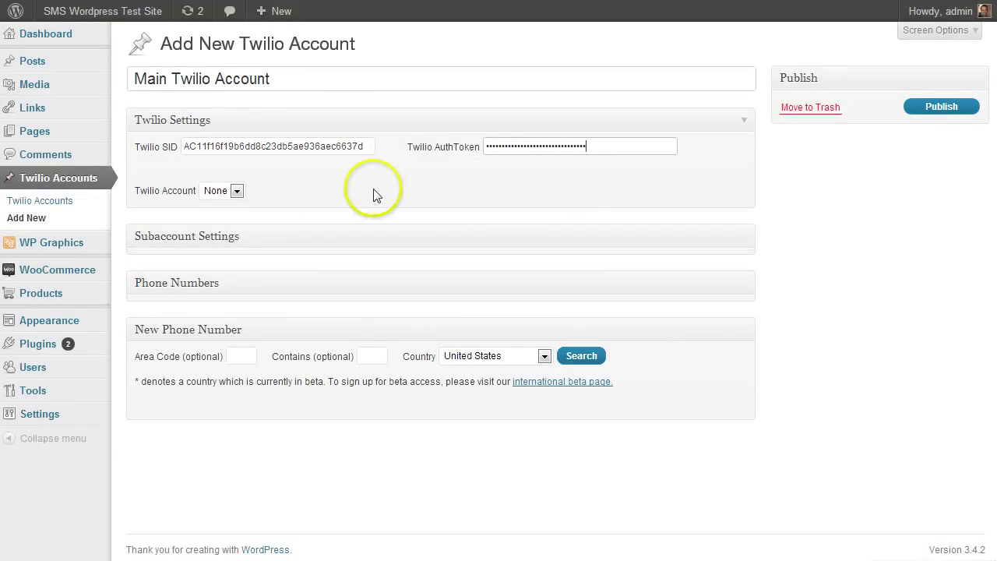
{"action": "left_click", "coordinate": [950, 107]}
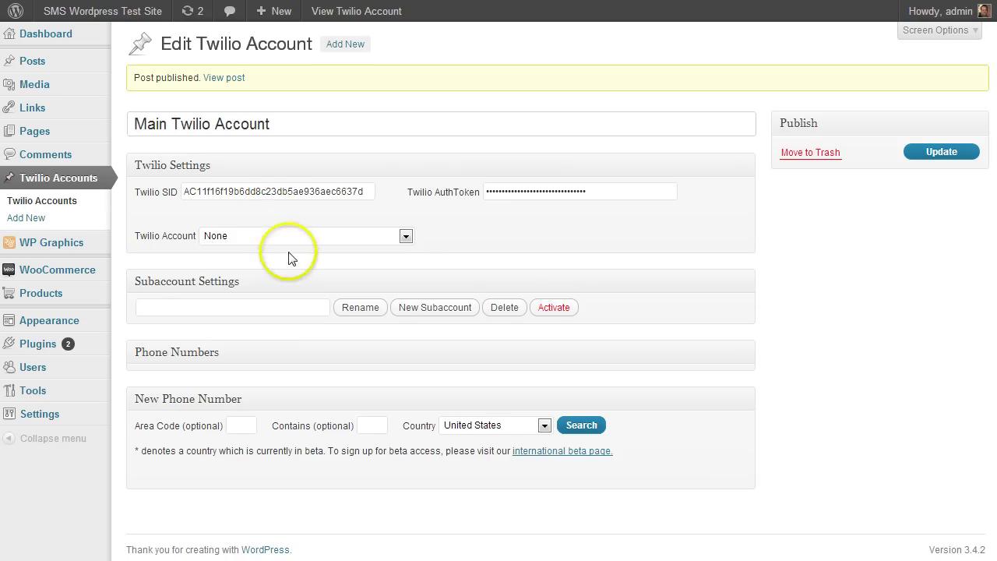
- Create a subaccount named "ABC Company" and select it as the Twilio account
{"action": "left_click", "coordinate": [405, 236]}
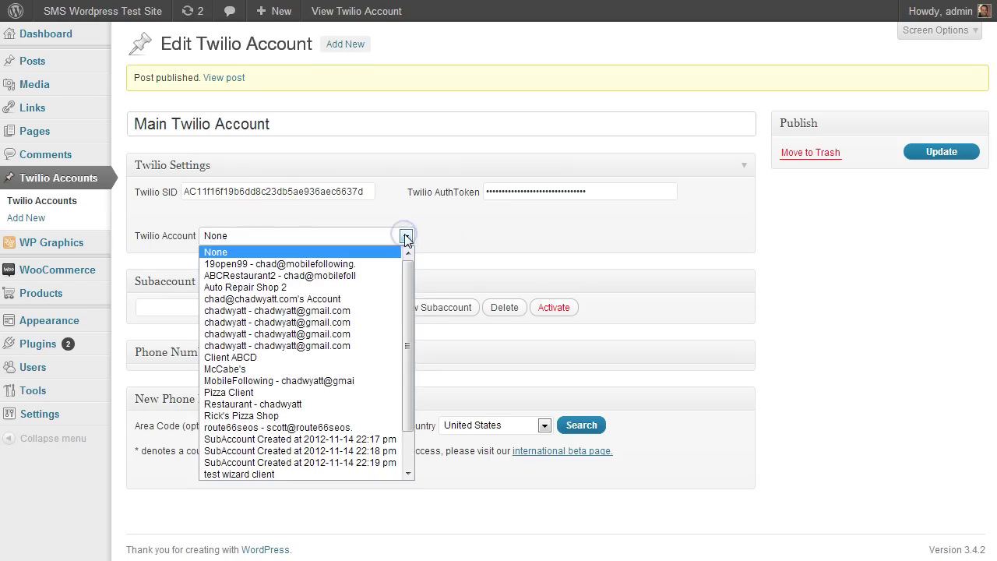
{"action": "left_click", "coordinate": [406, 238]}
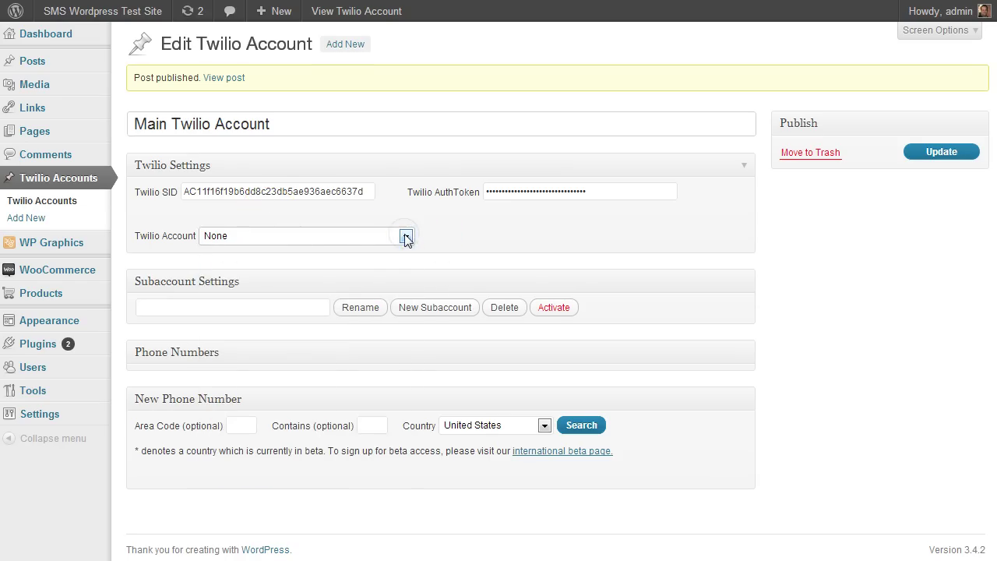
{"action": "left_click", "coordinate": [251, 237]}
{"action": "left_click", "coordinate": [251, 237]}
{"action": "left_click", "coordinate": [223, 307]}
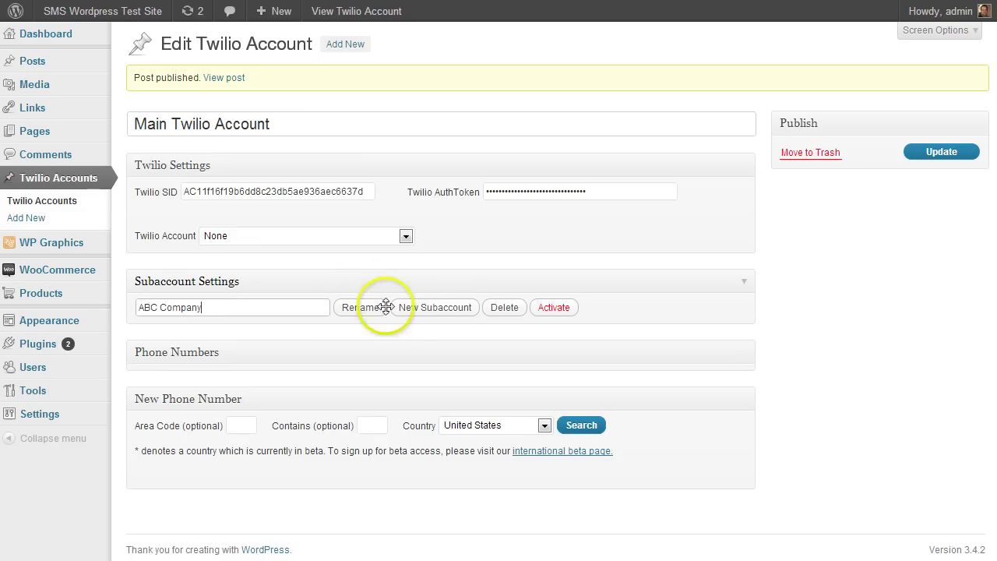
{"action": "left_click", "coordinate": [412, 311]}
{"action": "left_click", "coordinate": [413, 311]}
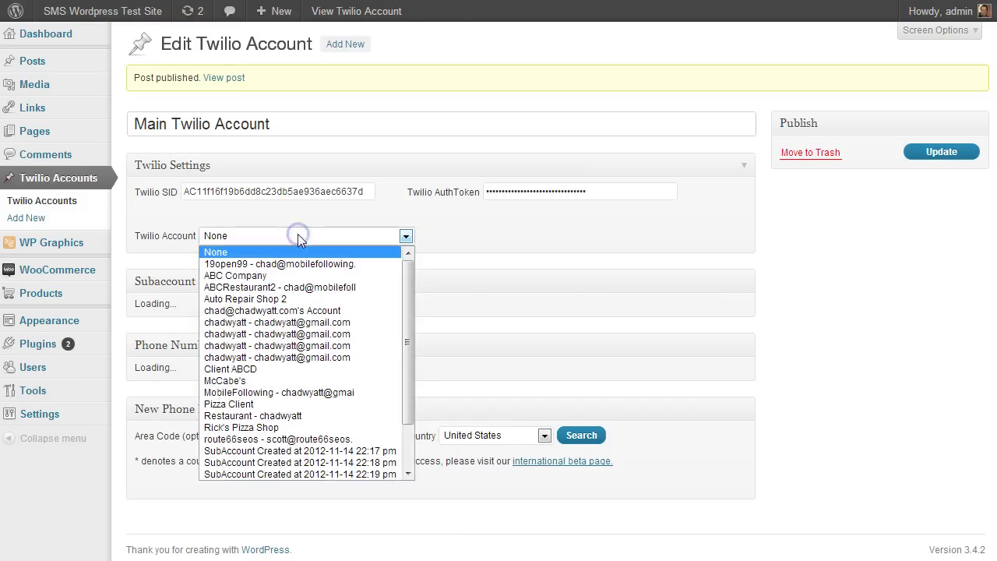
{"action": "left_click", "coordinate": [251, 277]}
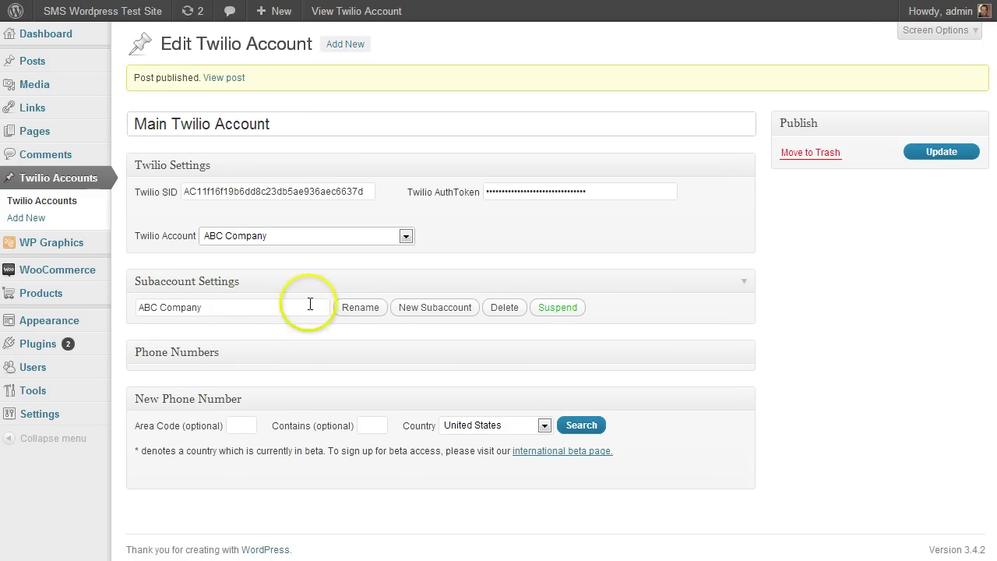
- Rename the ABC Company subaccount to "ABCF Company"
{"action": "left_click", "coordinate": [216, 310]}
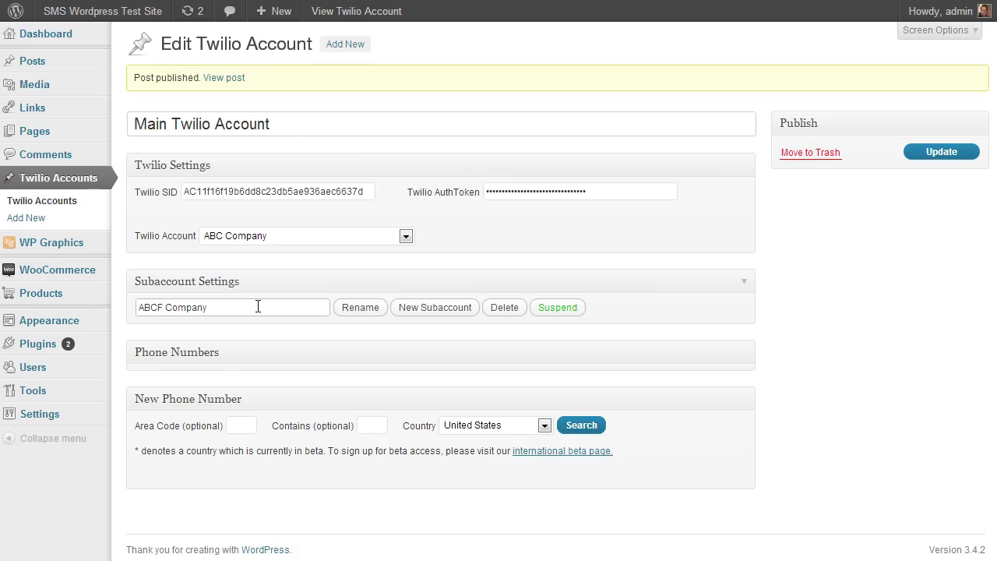
{"action": "left_click", "coordinate": [369, 311]}
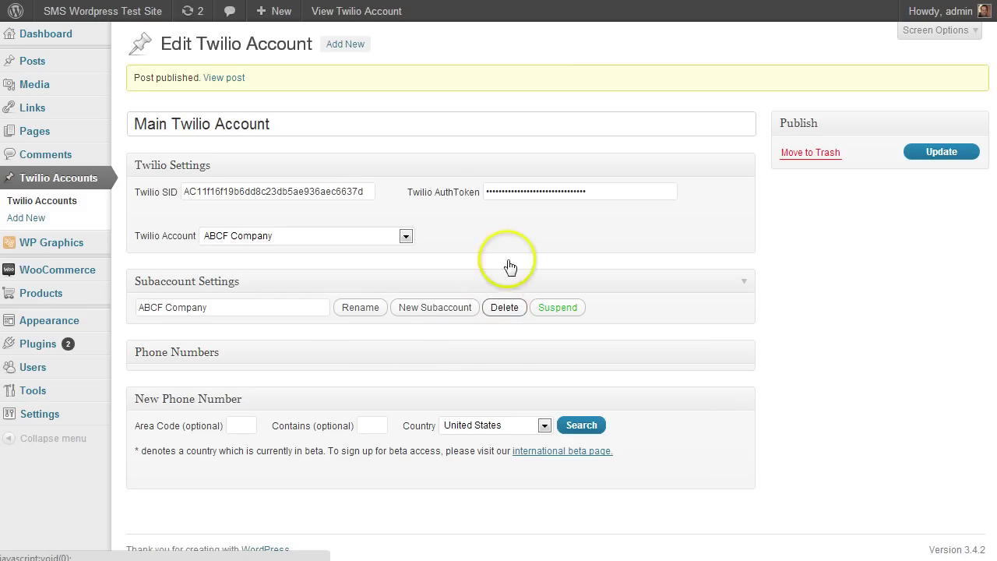
- Request deletion of the ABCF Company subaccount and cancel the confirmation
{"action": "left_click", "coordinate": [504, 308]}
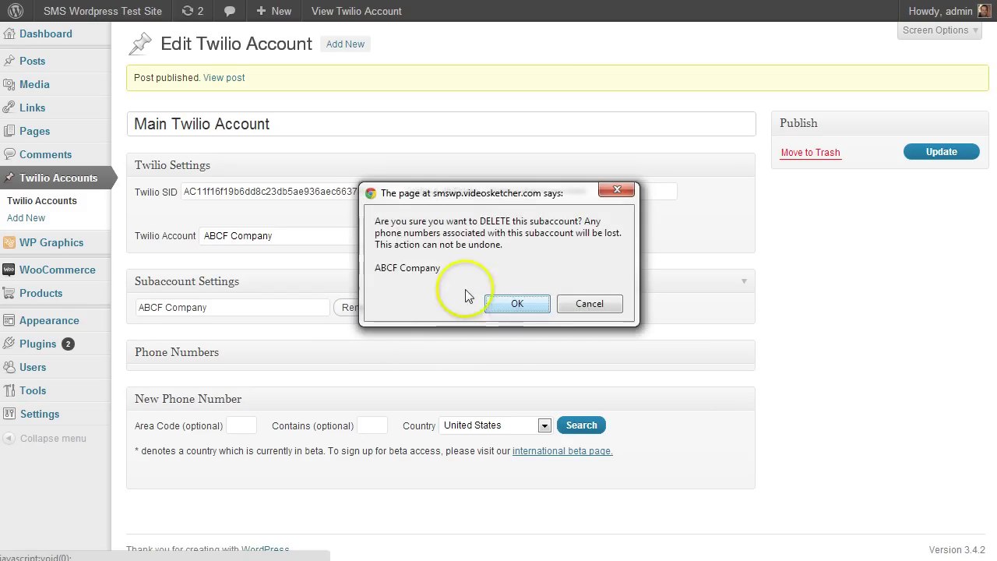
{"action": "left_click", "coordinate": [586, 303]}
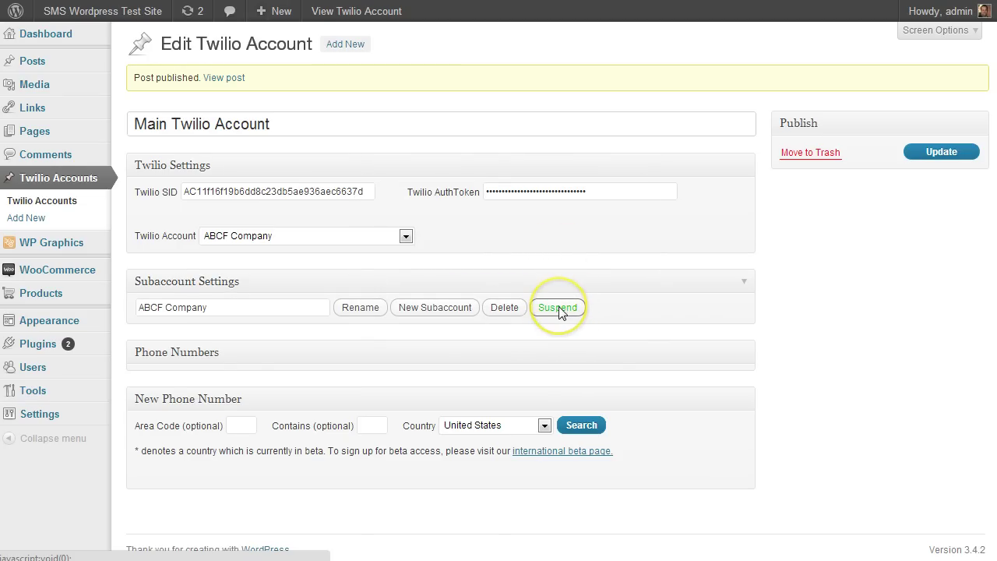
- Suspend the ABCF Company subaccount and reactivate it
{"action": "left_click", "coordinate": [557, 309]}
{"action": "left_click", "coordinate": [516, 296]}
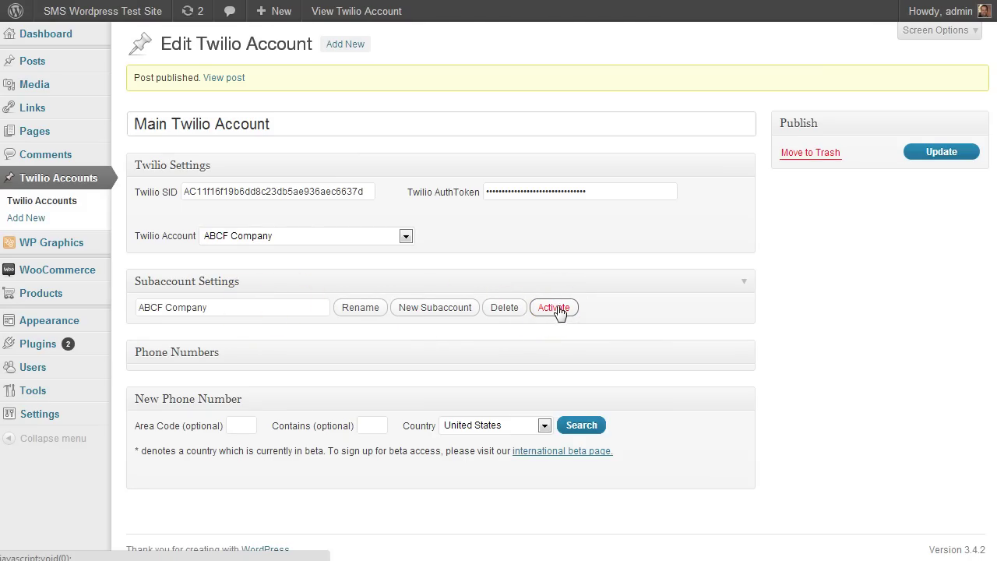
{"action": "left_click", "coordinate": [555, 310]}
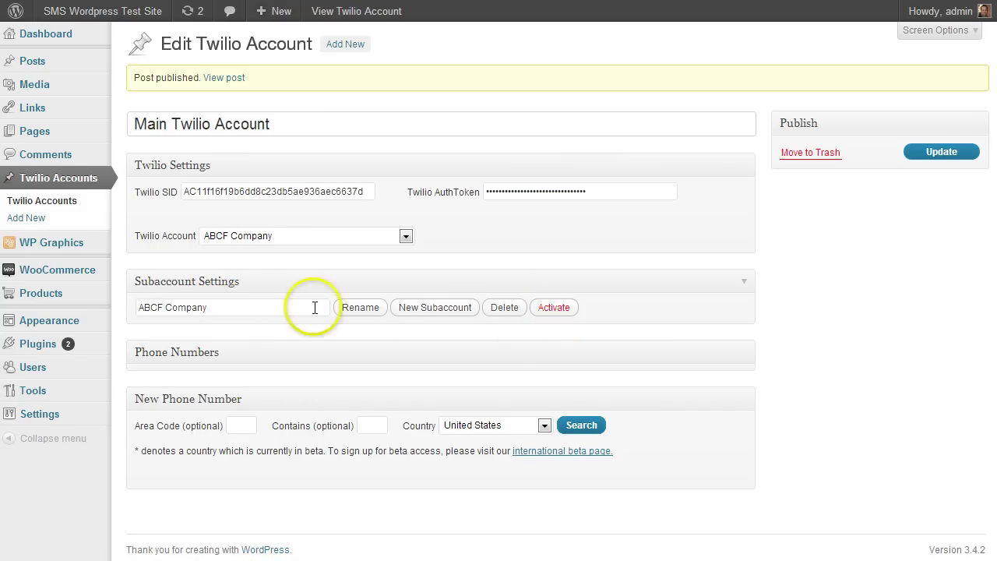
{"action": "left_click", "coordinate": [554, 309]}
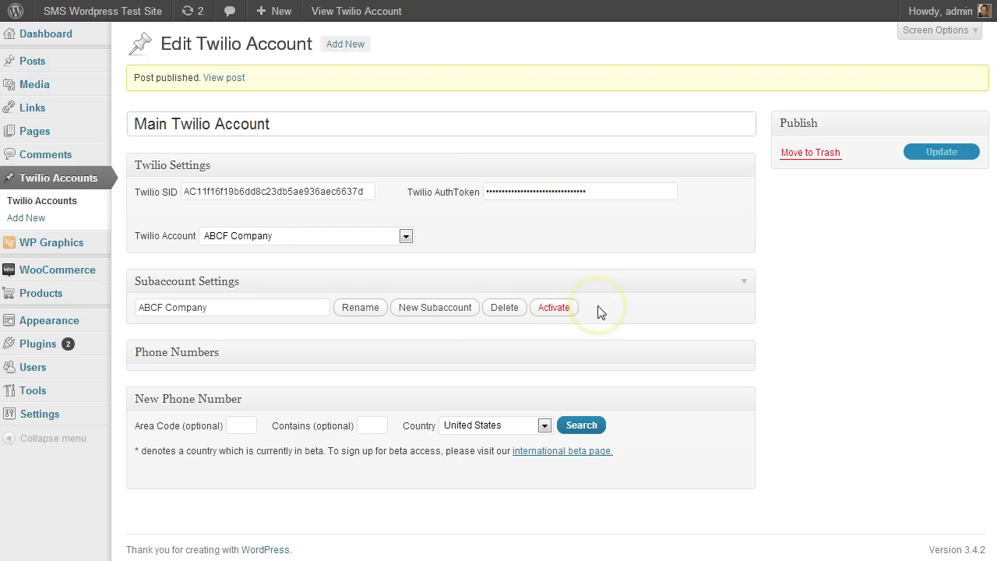
- Select McCabe's as the Twilio account and bring up its phone numbers
{"action": "left_click", "coordinate": [405, 236]}
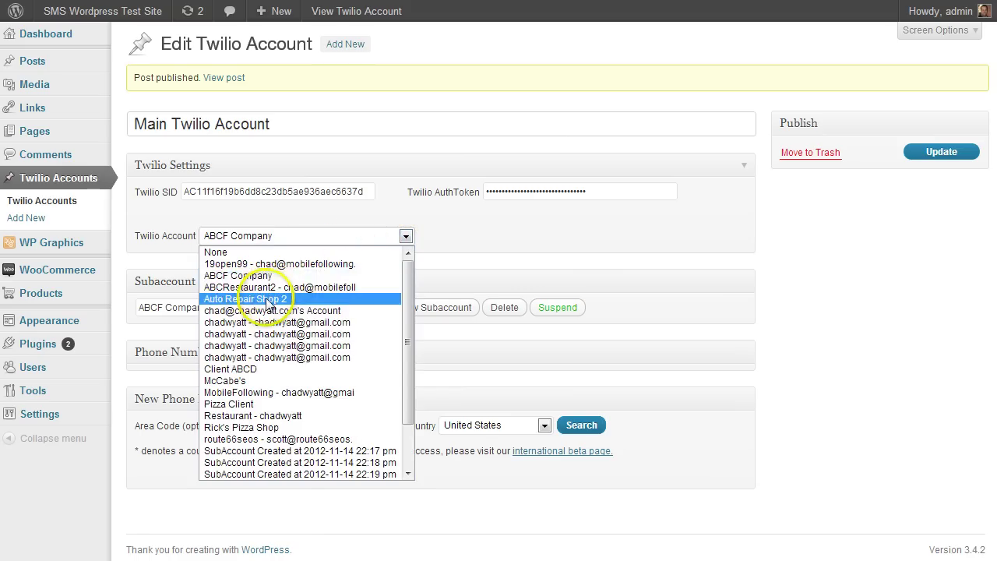
{"action": "left_click", "coordinate": [238, 381]}
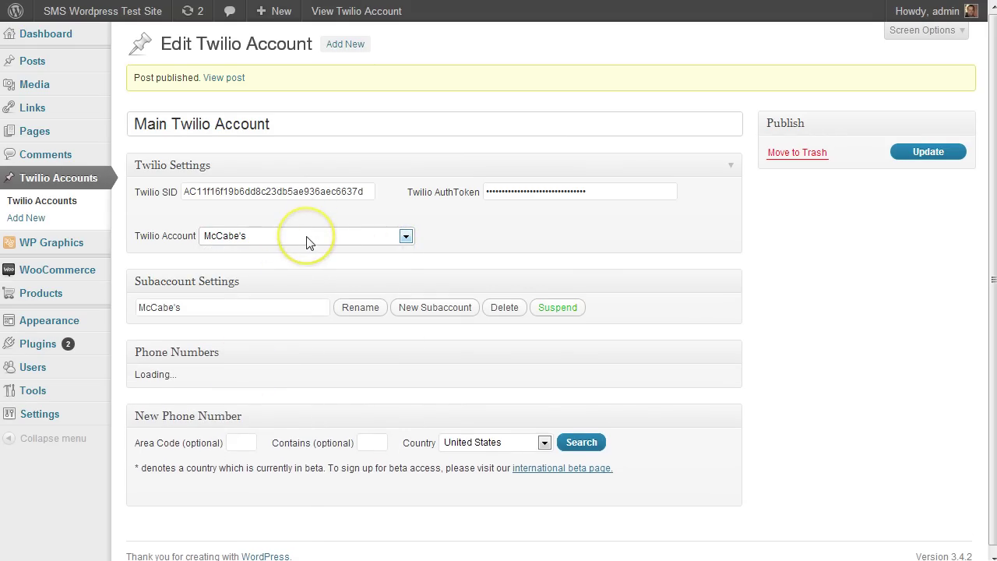
{"action": "scroll", "coordinate": [253, 358], "scroll_direction": "down", "scroll_amount": 2}
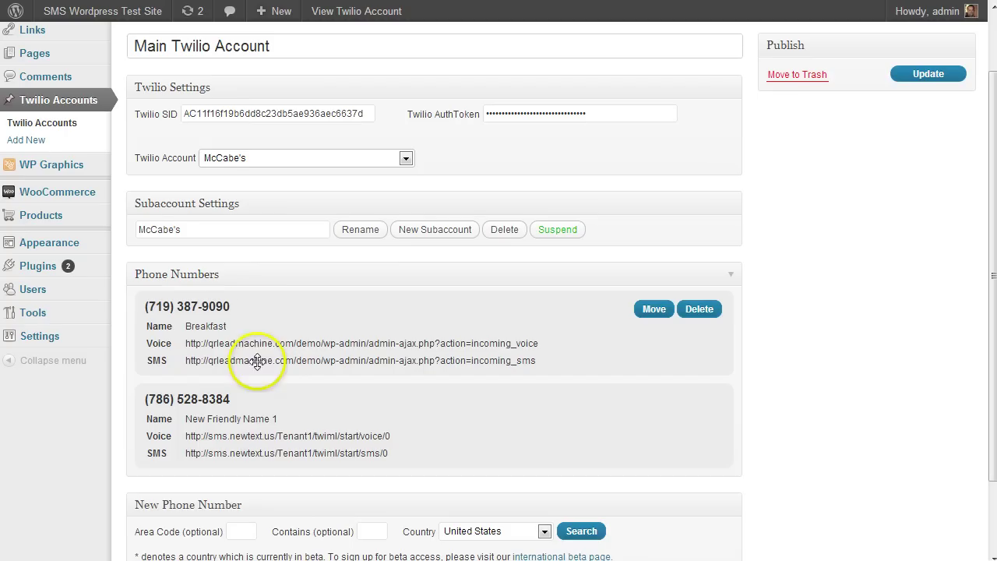
- Change the name of McCabe's first phone number to "Breakfast Line"
{"action": "left_click", "coordinate": [211, 331]}
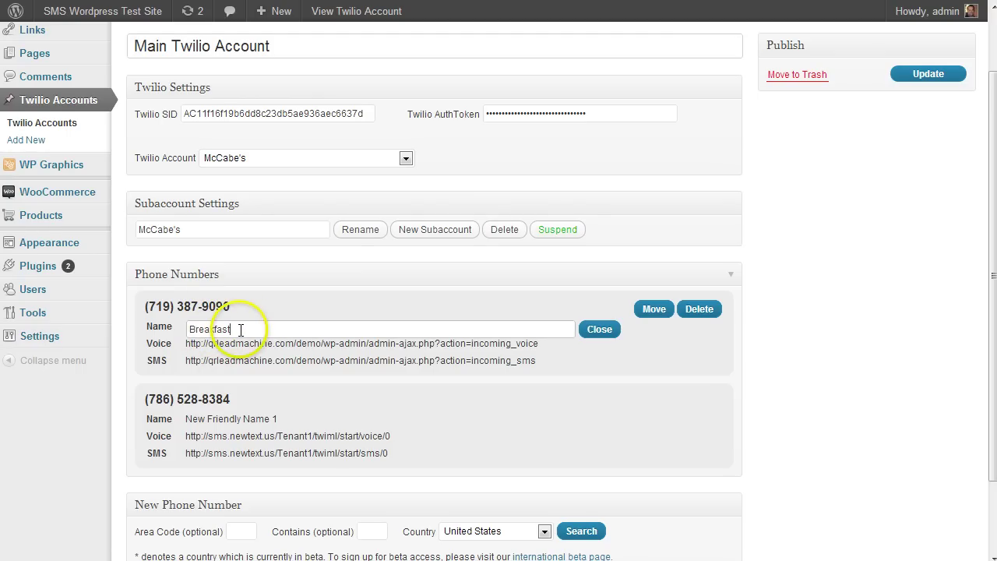
{"action": "left_click", "coordinate": [239, 330]}
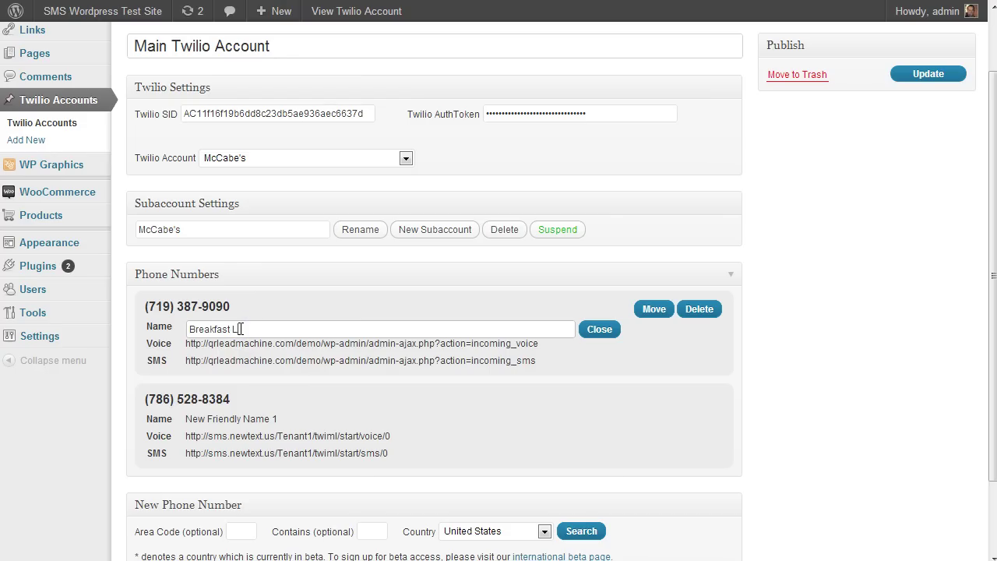
{"action": "left_click", "coordinate": [599, 328]}
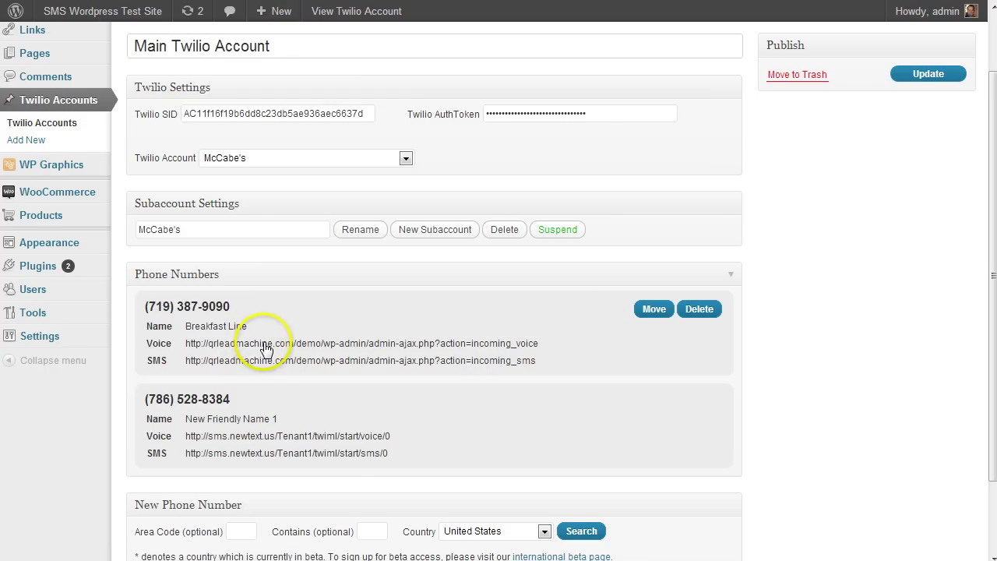
- Inspect the editable voice URL of the Breakfast Line number and close it without changes
{"action": "left_click", "coordinate": [261, 347]}
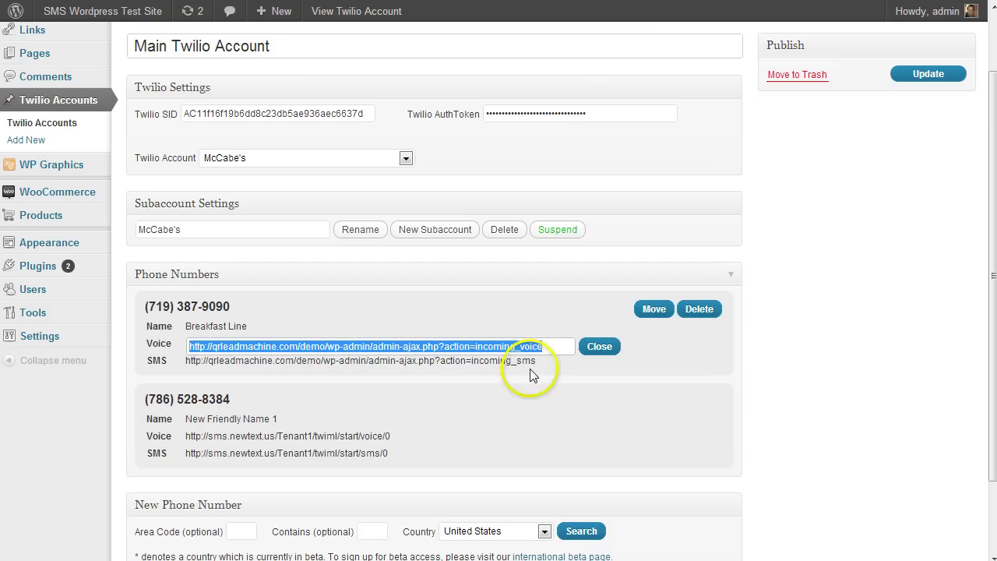
{"action": "left_click", "coordinate": [600, 346]}
{"action": "scroll", "coordinate": [625, 349], "scroll_direction": "down", "scroll_amount": 1}
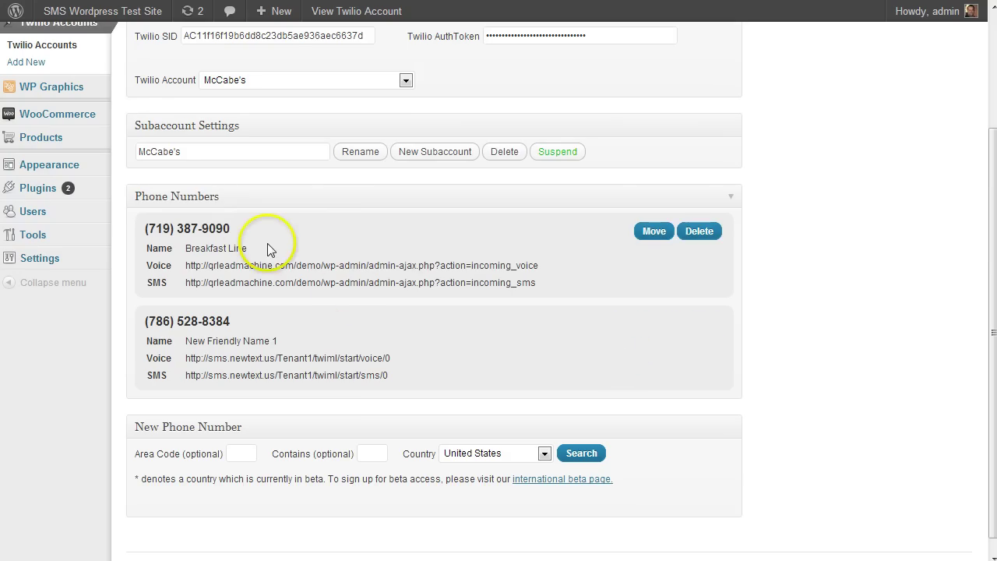
{"action": "scroll", "coordinate": [273, 276], "scroll_direction": "up", "scroll_amount": 1}
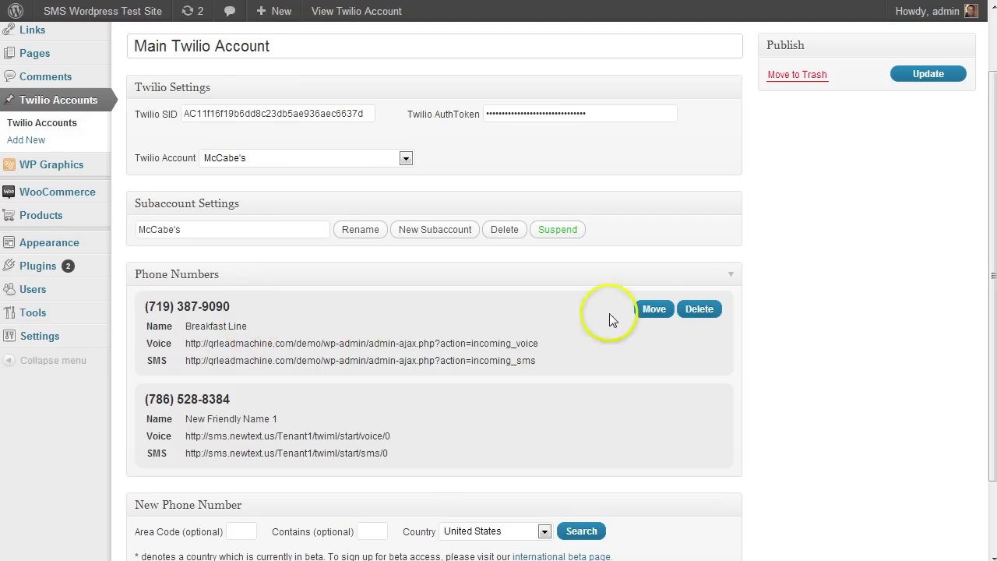
- Move the Breakfast Line phone number from McCabe's to the ABCF Company subaccount
{"action": "left_click", "coordinate": [656, 311]}
{"action": "scroll", "coordinate": [574, 292], "scroll_direction": "up", "scroll_amount": 2}
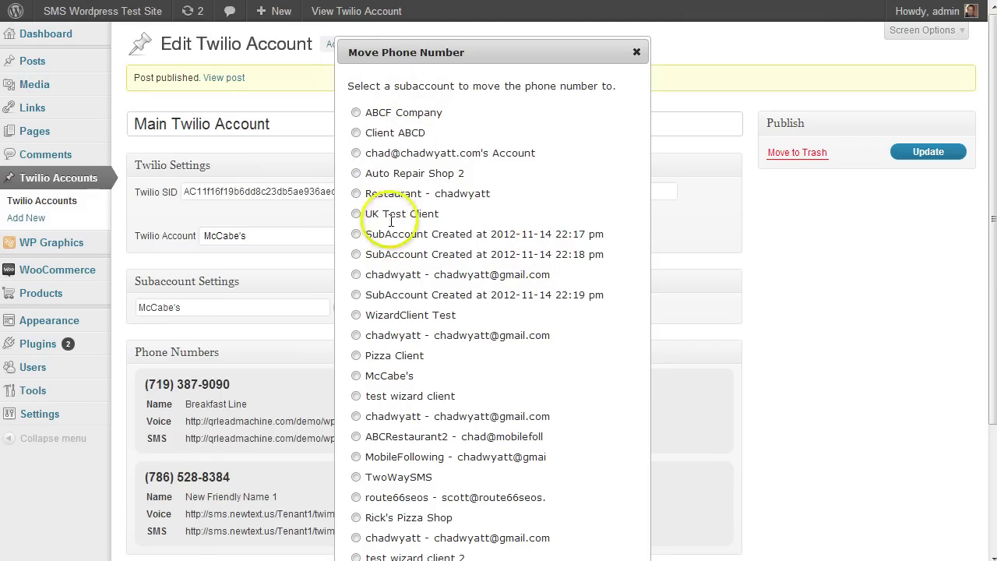
{"action": "left_click", "coordinate": [356, 113]}
{"action": "scroll", "coordinate": [367, 159], "scroll_direction": "down", "scroll_amount": 4}
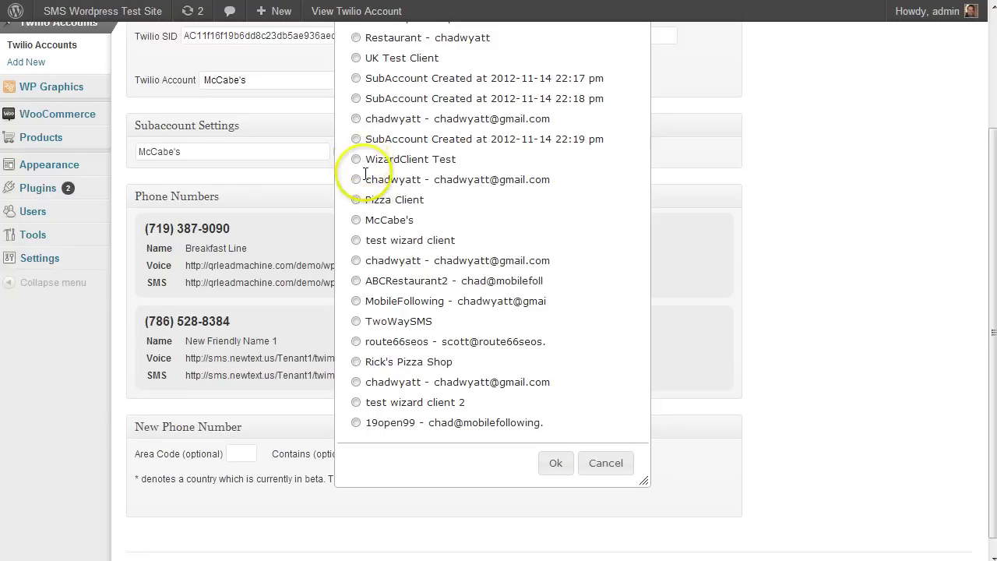
{"action": "left_click", "coordinate": [555, 449]}
{"action": "scroll", "coordinate": [436, 300], "scroll_direction": "up", "scroll_amount": 4}
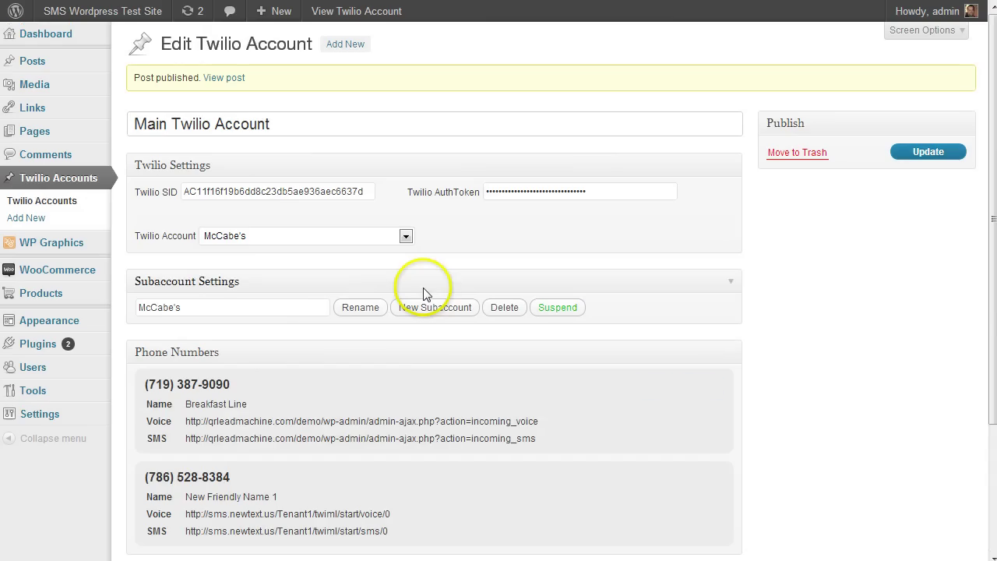
- Select ABCF Company as the Twilio account and check its phone numbers
{"action": "scroll", "coordinate": [284, 382], "scroll_direction": "down", "scroll_amount": 2}
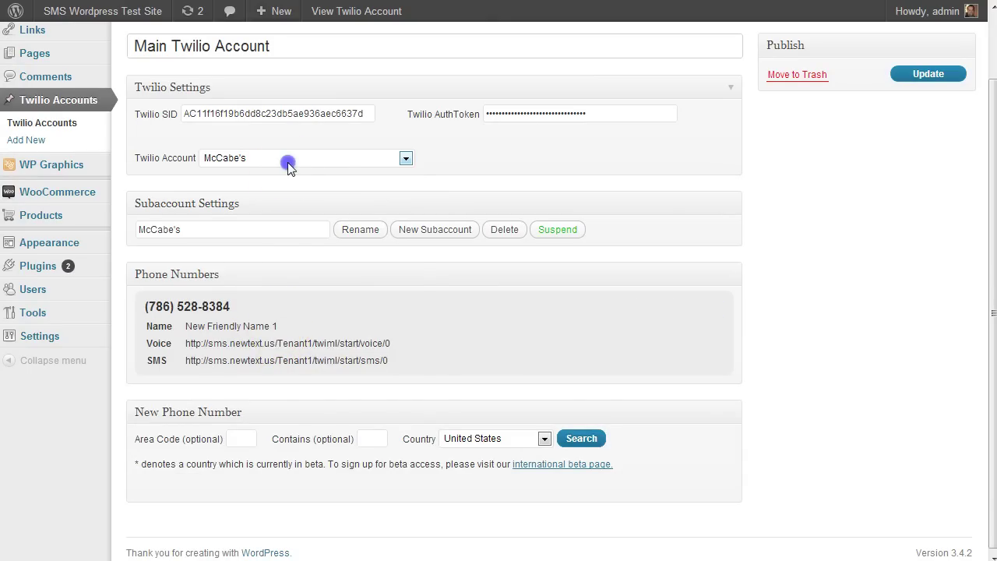
{"action": "left_click", "coordinate": [288, 161]}
{"action": "left_click", "coordinate": [253, 197]}
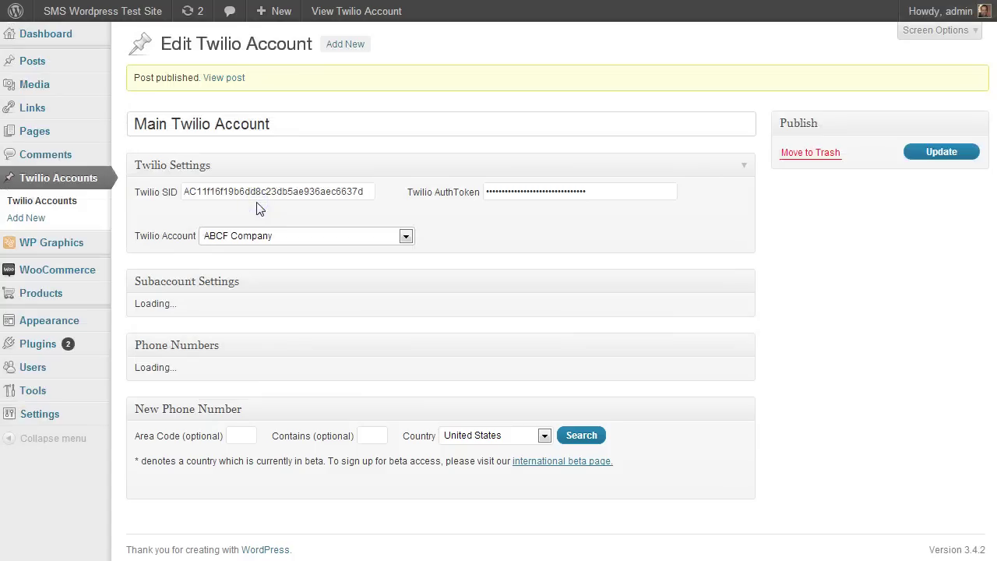
{"action": "scroll", "coordinate": [248, 327], "scroll_direction": "down", "scroll_amount": 2}
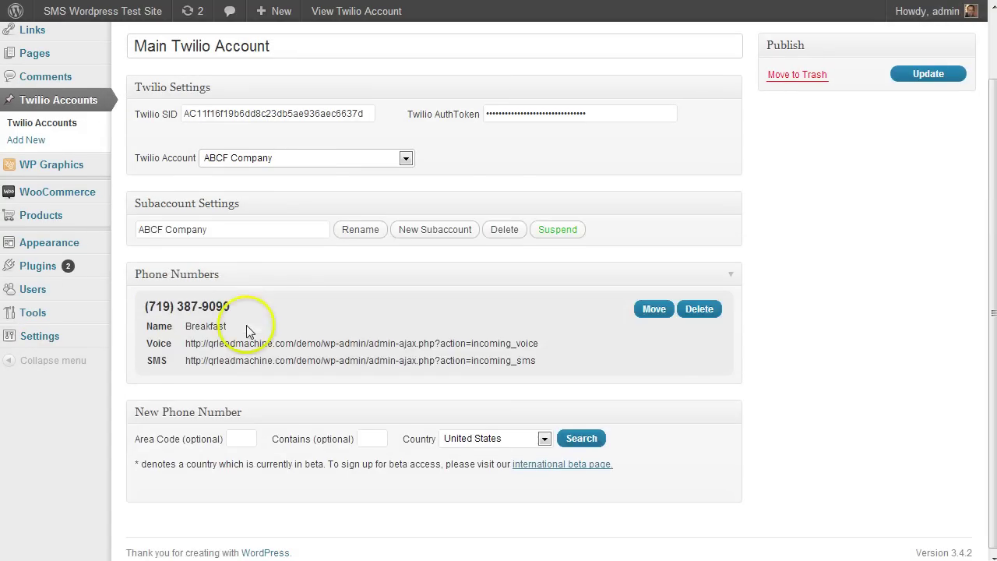
{"action": "scroll", "coordinate": [545, 335], "scroll_direction": "up", "scroll_amount": 2}
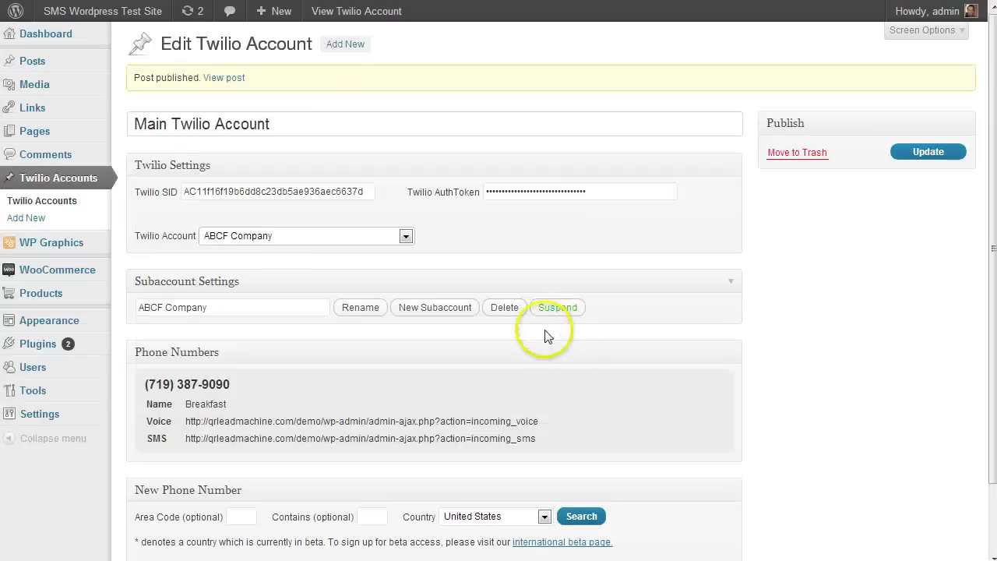
{"action": "left_click", "coordinate": [657, 387]}
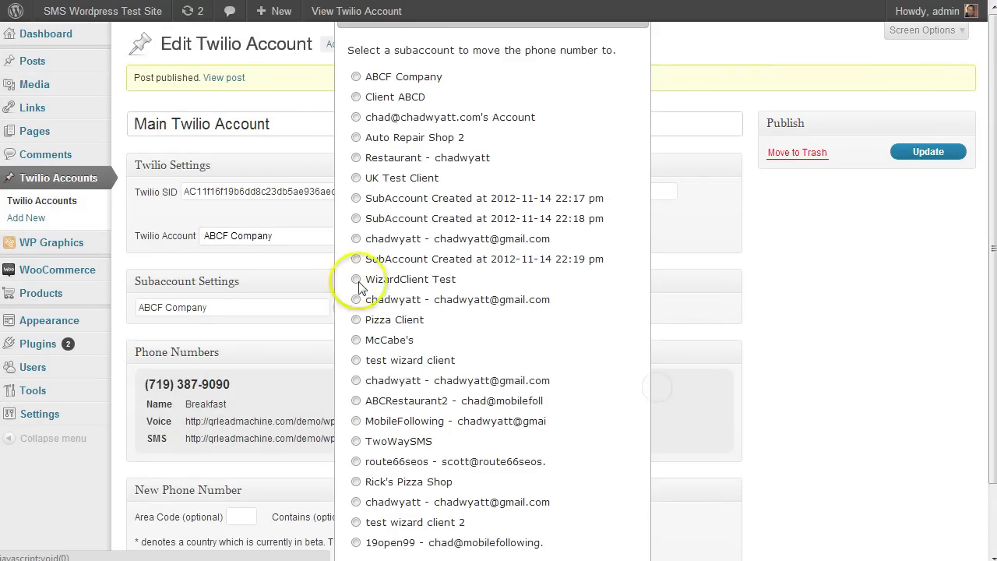
{"action": "left_click", "coordinate": [389, 341]}
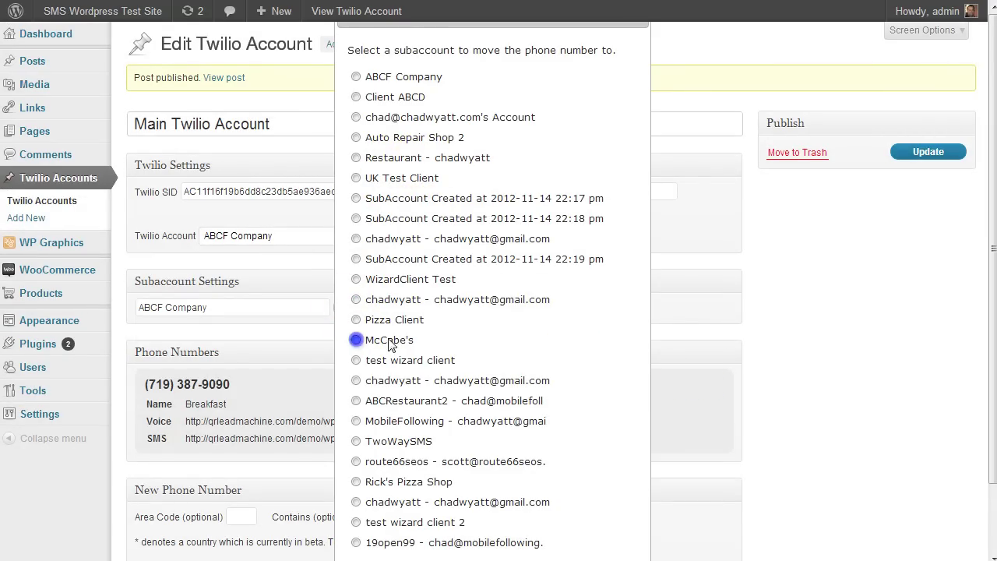
{"action": "scroll", "coordinate": [569, 322], "scroll_direction": "down", "scroll_amount": 2}
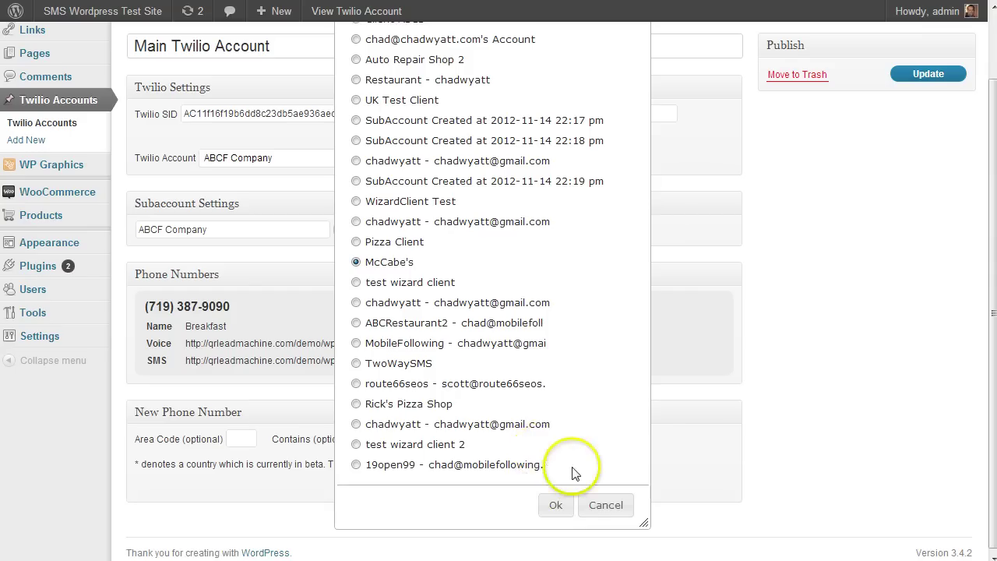
{"action": "left_click", "coordinate": [556, 505]}
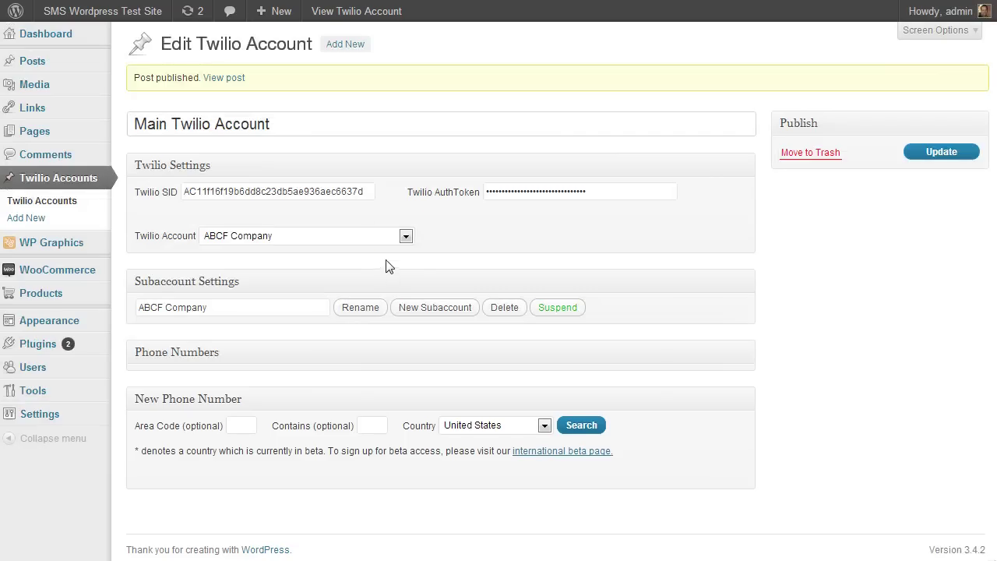
{"action": "left_click", "coordinate": [406, 236]}
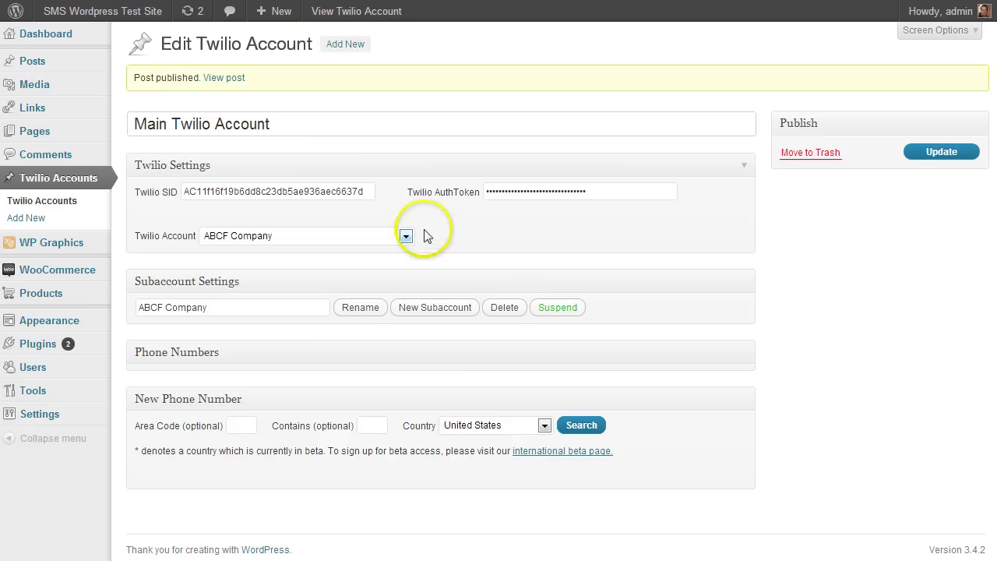
{"action": "left_click", "coordinate": [408, 236]}
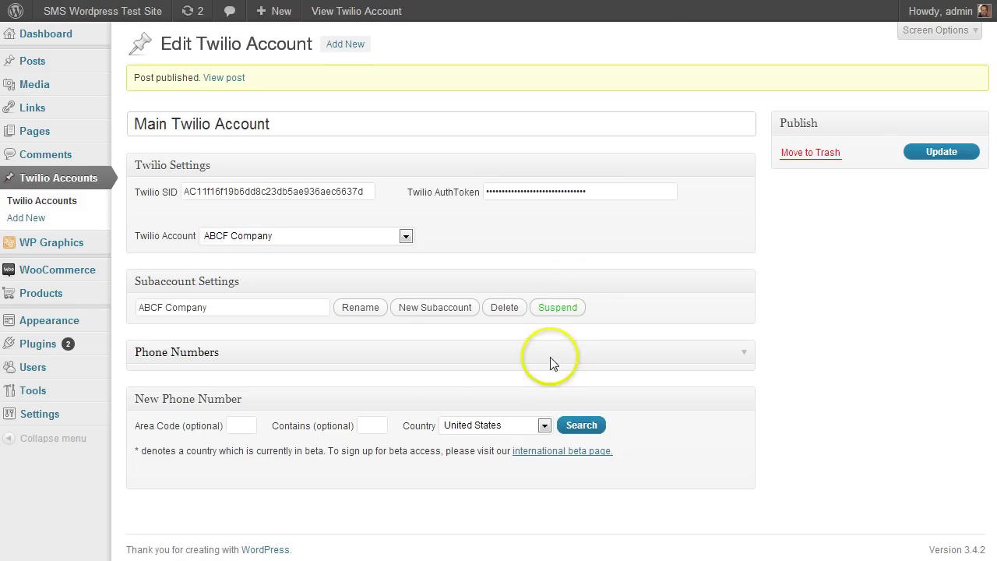
- Search for available United States phone numbers with area code 719 and look through the results
{"action": "left_click", "coordinate": [243, 426]}
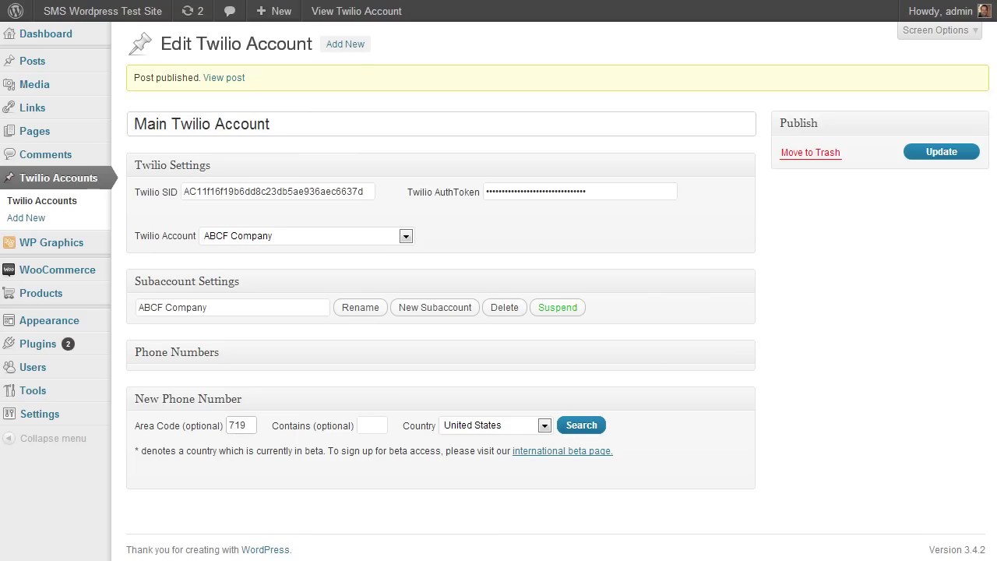
{"action": "left_click", "coordinate": [590, 427]}
{"action": "scroll", "coordinate": [646, 397], "scroll_direction": "down", "scroll_amount": 3}
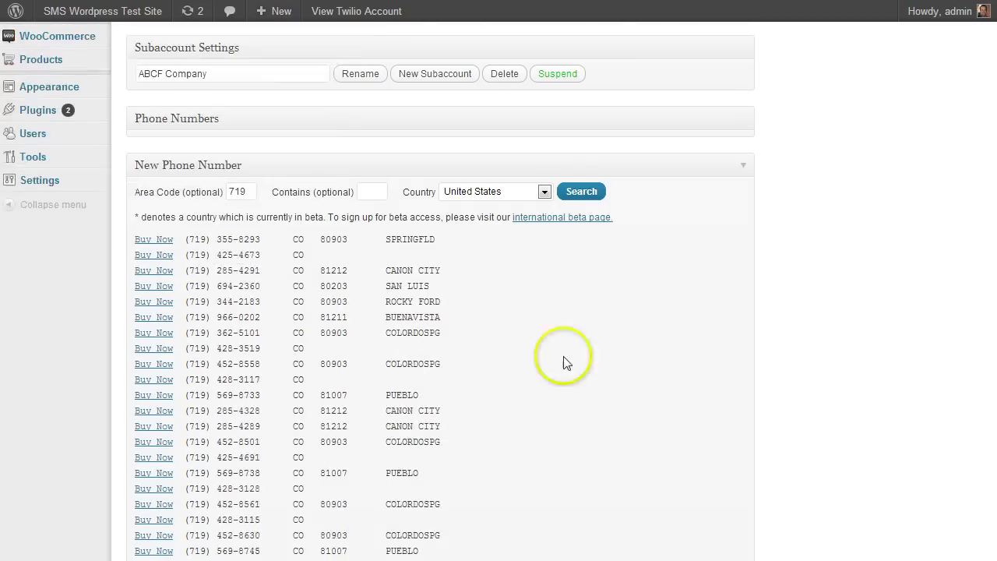
{"action": "scroll", "coordinate": [390, 261], "scroll_direction": "down", "scroll_amount": 1}
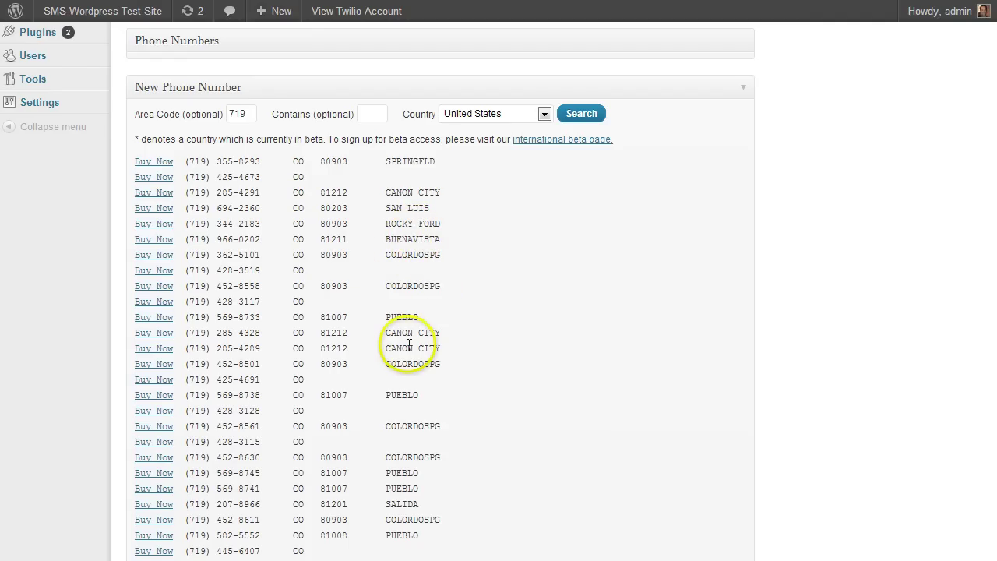
{"action": "scroll", "coordinate": [409, 346], "scroll_direction": "up", "scroll_amount": 3}
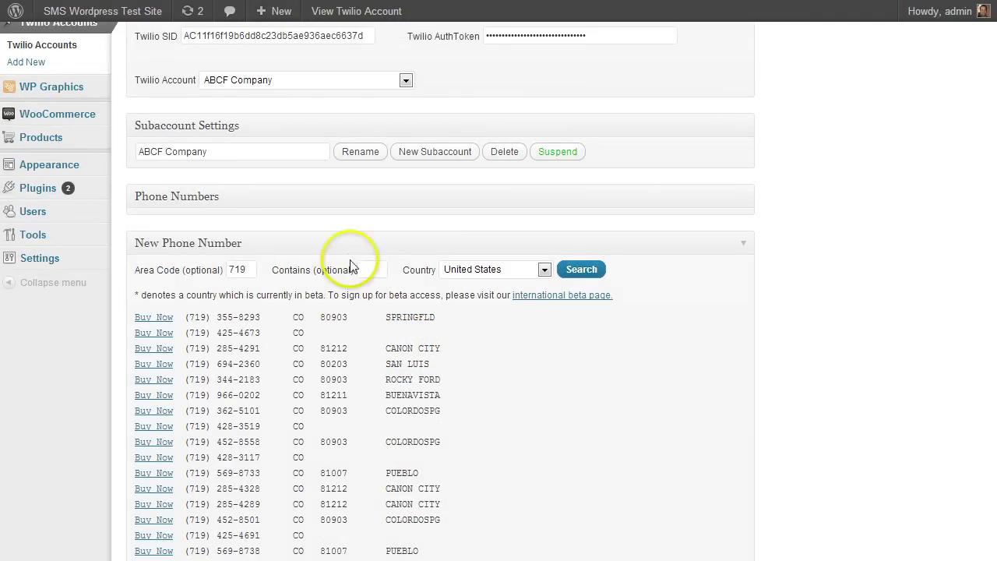
- Clear the area code, search for United States phone numbers containing 000, and look through the results
{"action": "left_click", "coordinate": [201, 268]}
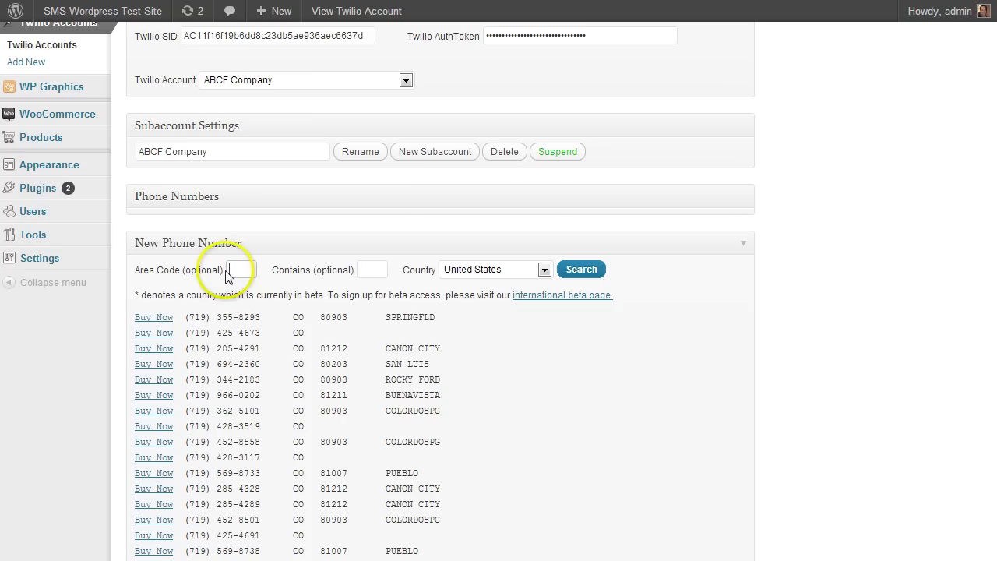
{"action": "left_click", "coordinate": [378, 269]}
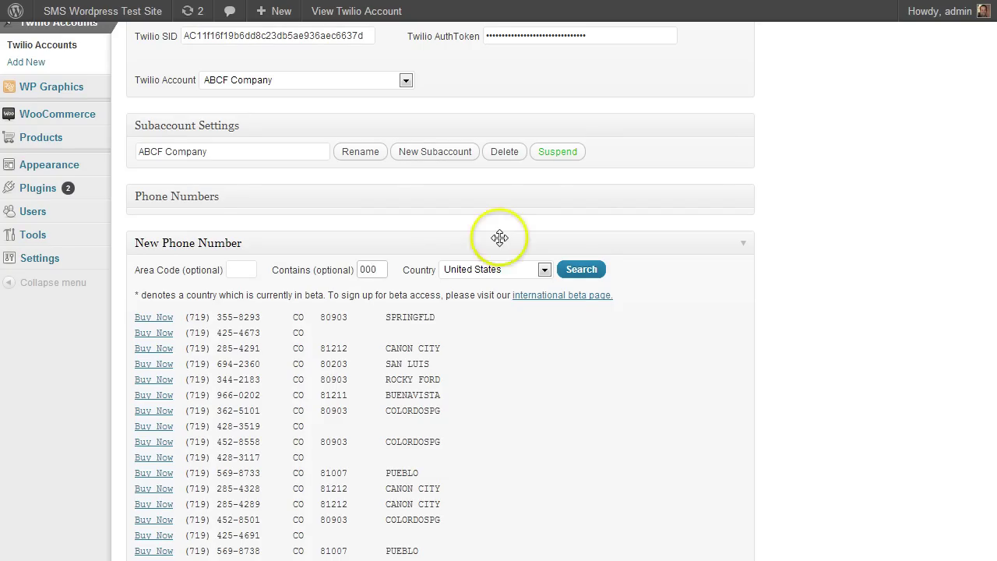
{"action": "left_click", "coordinate": [581, 269]}
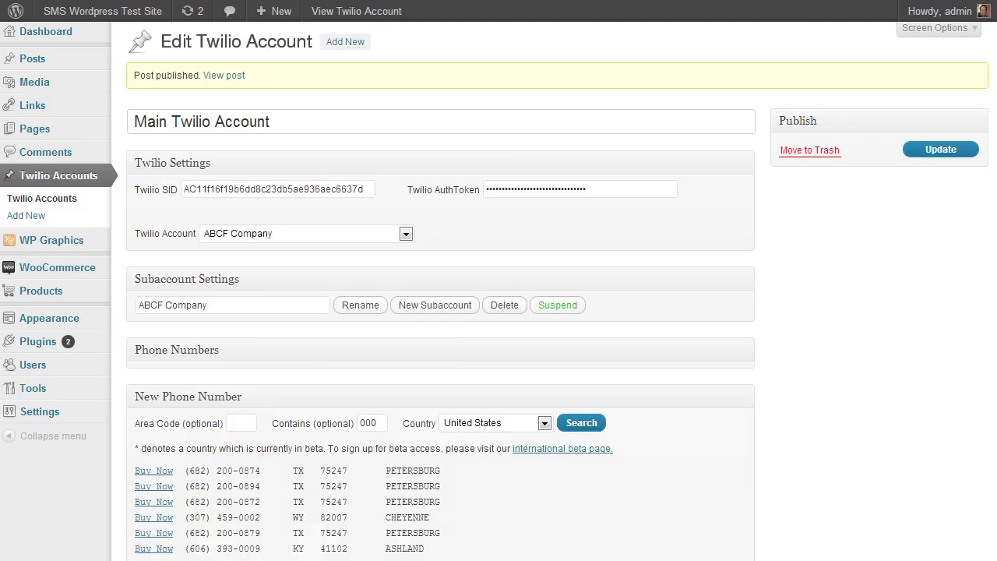
{"action": "scroll", "coordinate": [202, 468], "scroll_direction": "down", "scroll_amount": 4}
{"action": "scroll", "coordinate": [203, 427], "scroll_direction": "down", "scroll_amount": 2}
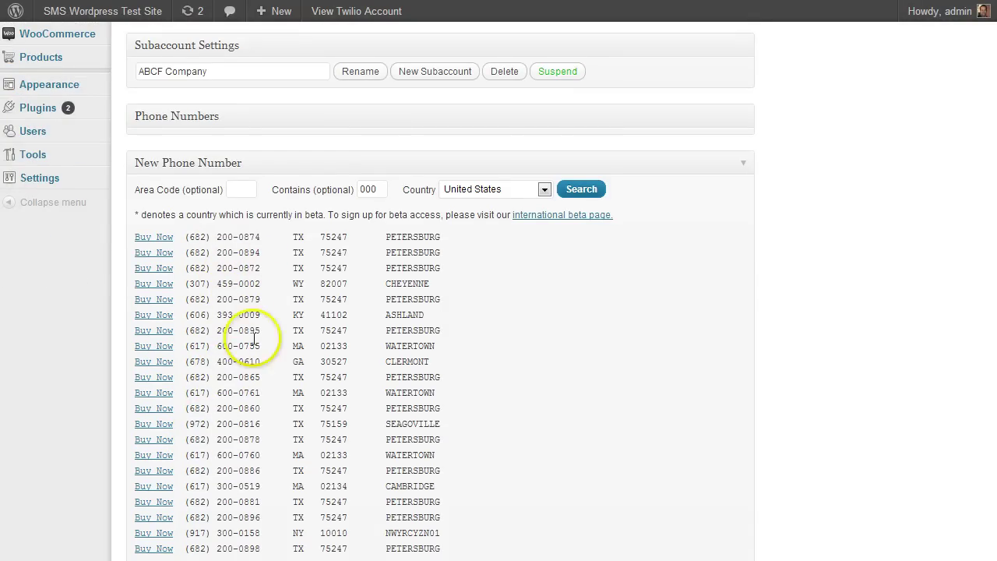
{"action": "scroll", "coordinate": [238, 358], "scroll_direction": "down", "scroll_amount": 2}
{"action": "scroll", "coordinate": [234, 355], "scroll_direction": "down", "scroll_amount": 3}
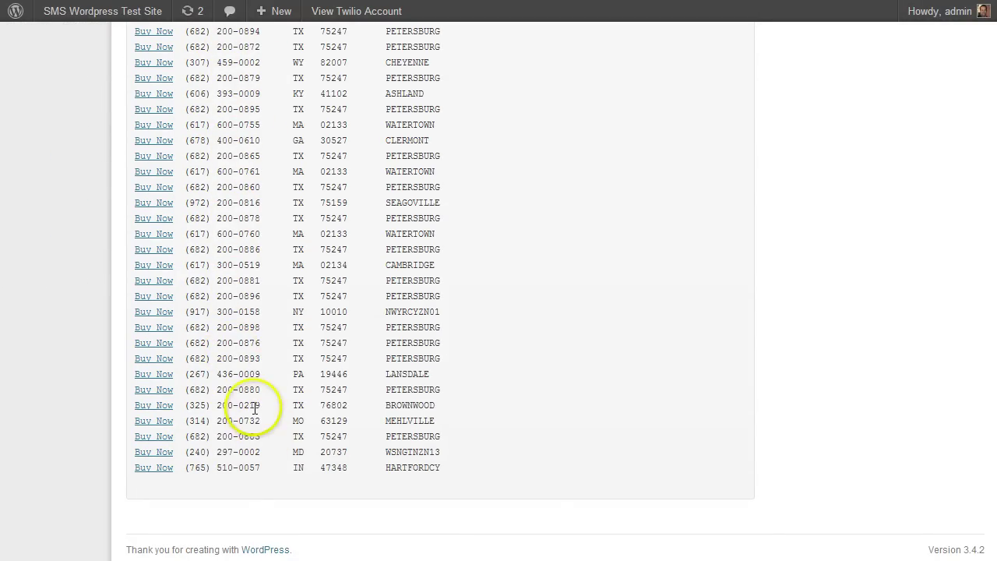
{"action": "scroll", "coordinate": [259, 315], "scroll_direction": "up", "scroll_amount": 6}
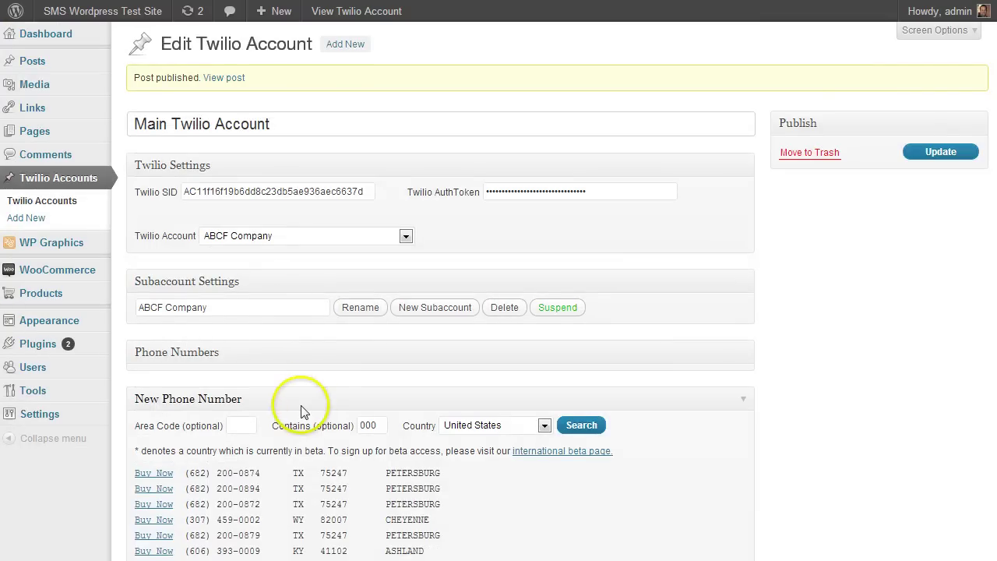
- Search for phone numbers containing "text" and highlight the matching digits in the first result
{"action": "left_click_drag", "start_coordinate": [380, 425], "coordinate": [351, 421]}
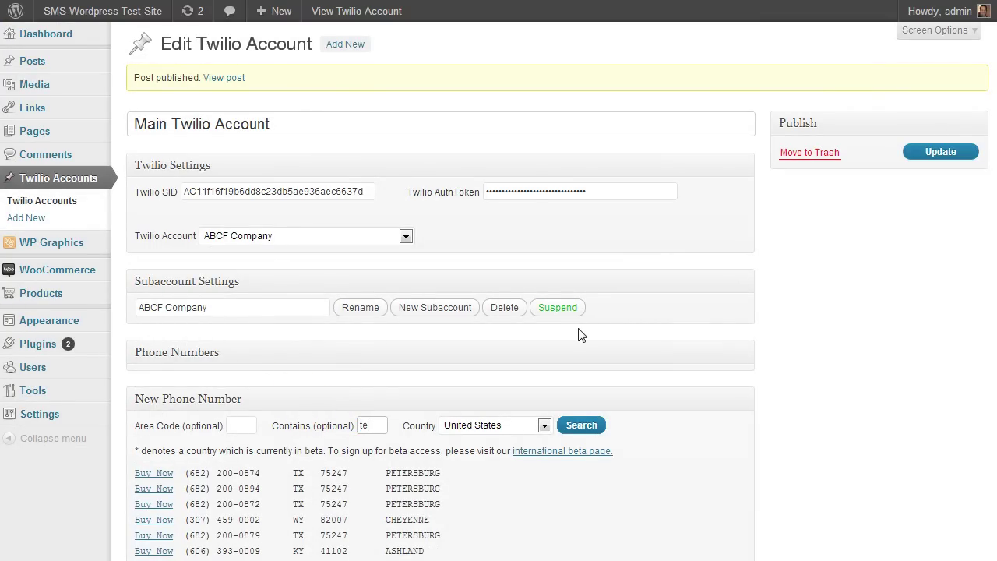
{"action": "left_click", "coordinate": [590, 428]}
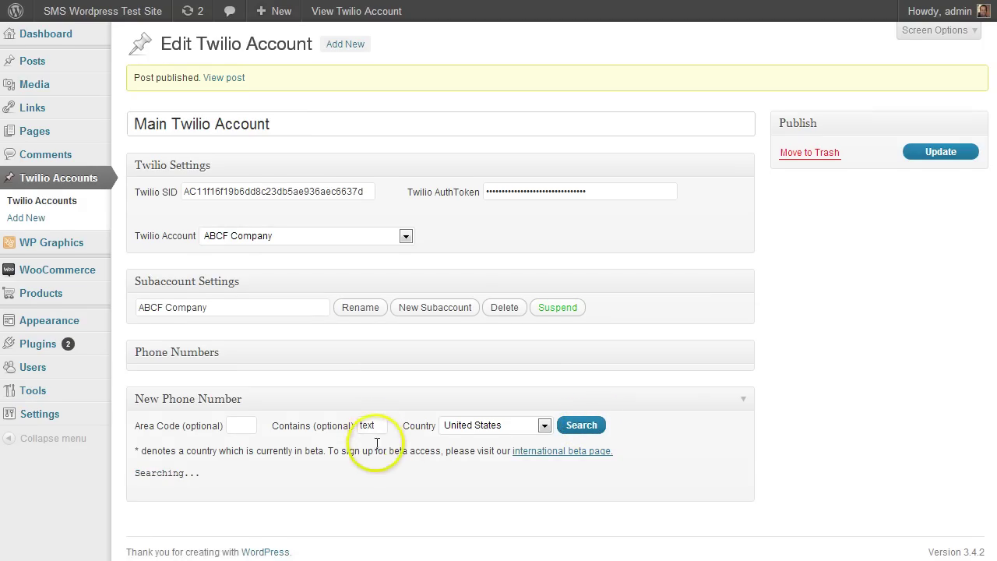
{"action": "scroll", "coordinate": [350, 440], "scroll_direction": "down", "scroll_amount": 4}
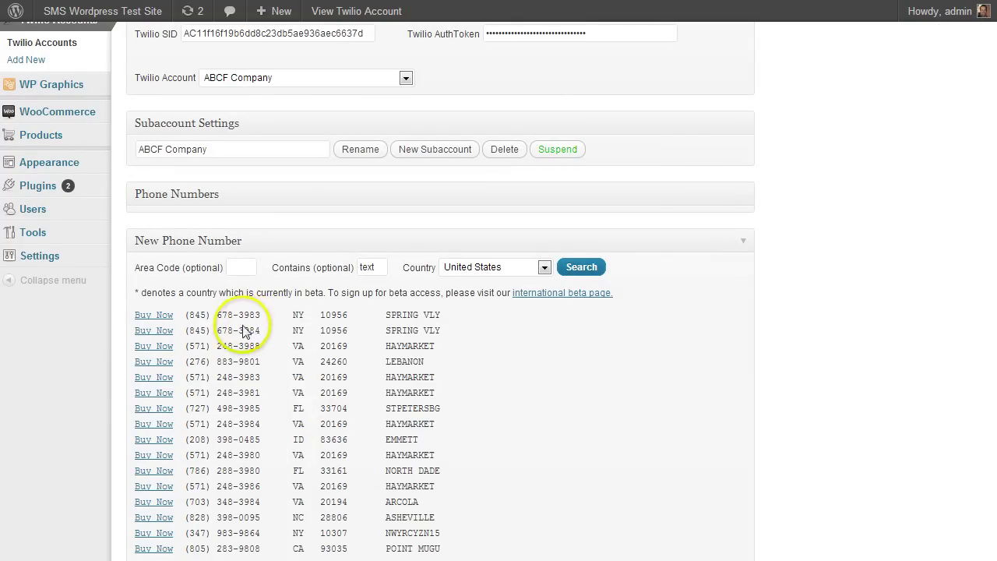
{"action": "left_click_drag", "start_coordinate": [230, 314], "coordinate": [249, 315]}
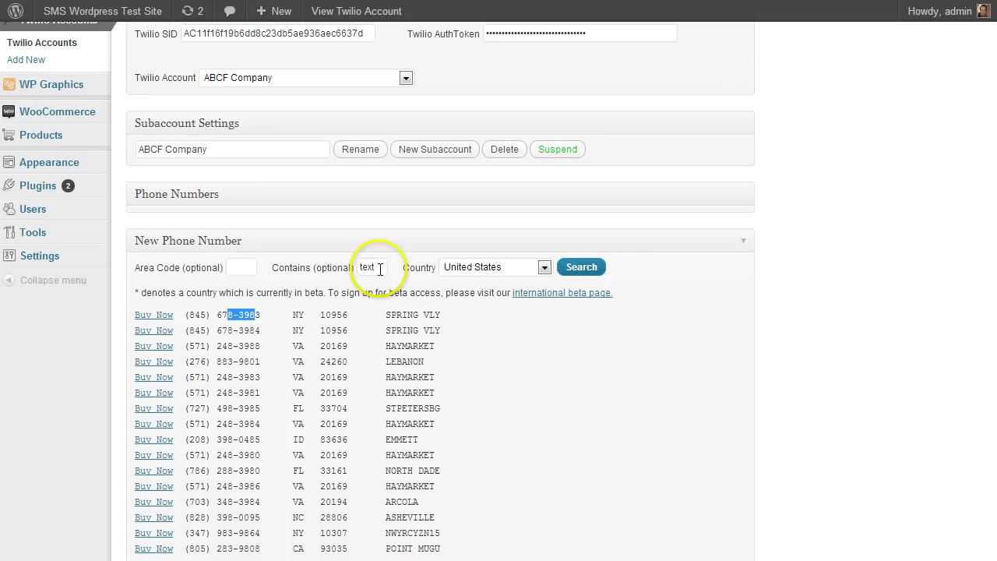
- Search for phone numbers containing "sms" and look through the results
{"action": "left_click_drag", "start_coordinate": [380, 268], "coordinate": [347, 267]}
{"action": "type", "text": "sms"}
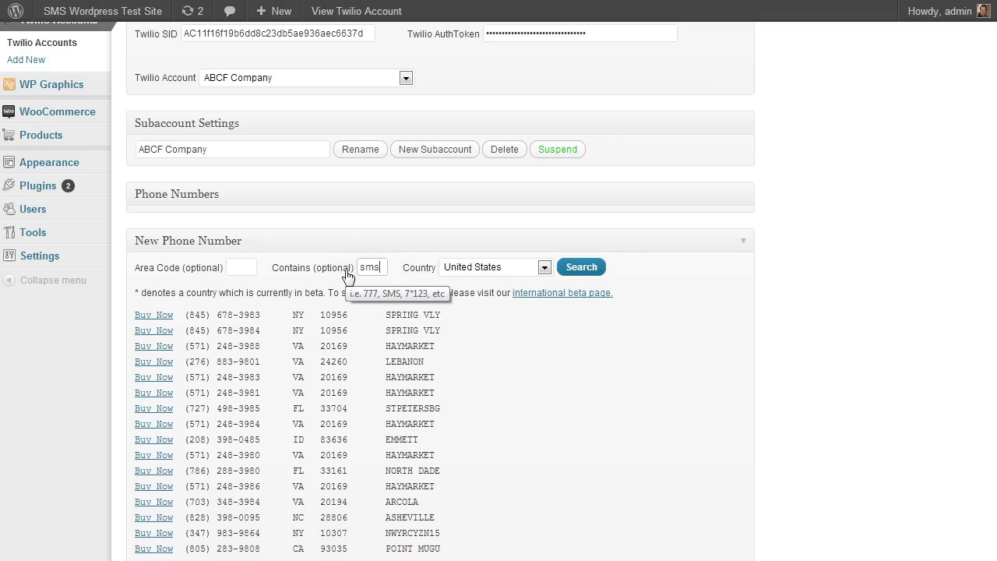
{"action": "left_click", "coordinate": [581, 267]}
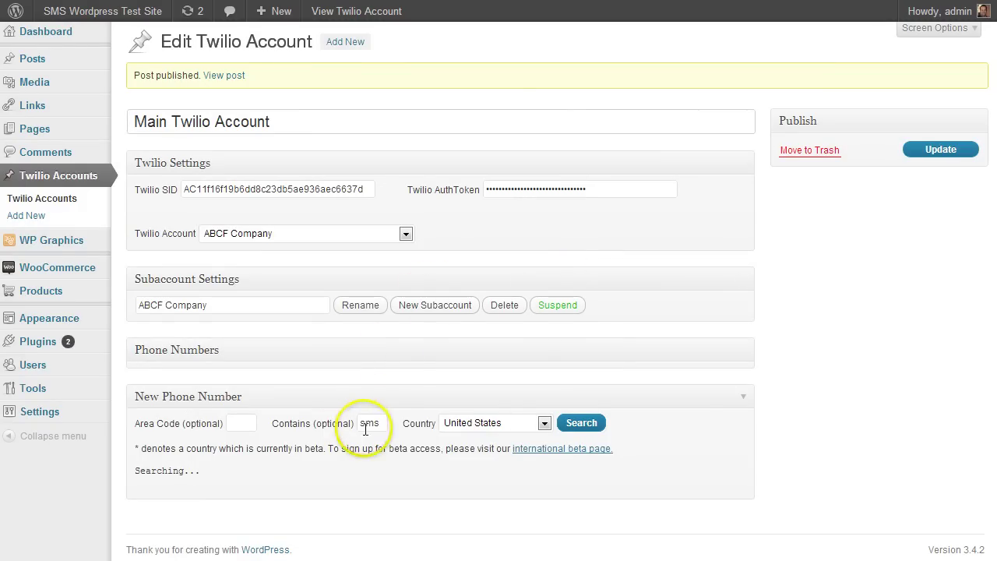
{"action": "scroll", "coordinate": [307, 411], "scroll_direction": "down", "scroll_amount": 4}
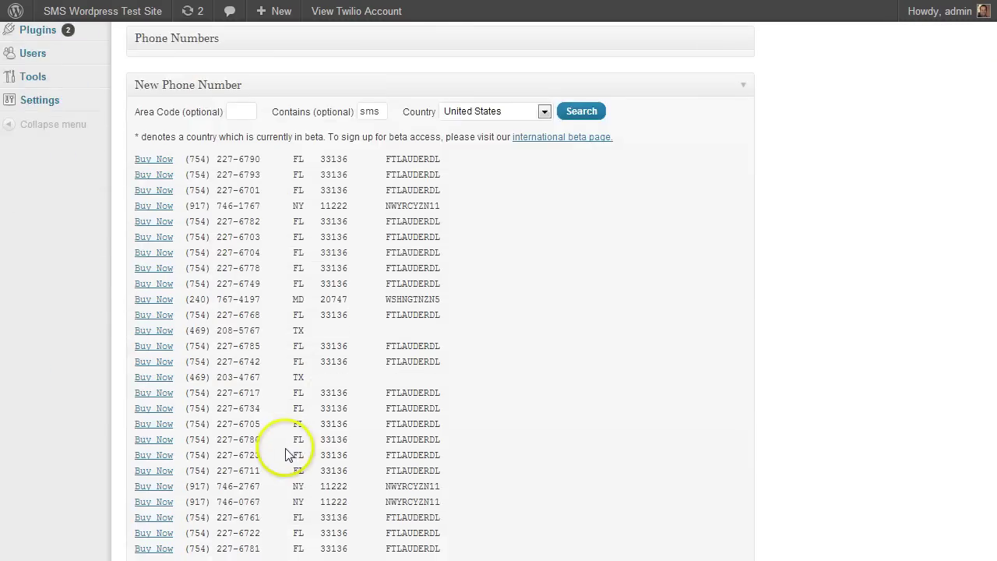
{"action": "scroll", "coordinate": [287, 454], "scroll_direction": "down", "scroll_amount": 2}
{"action": "scroll", "coordinate": [289, 451], "scroll_direction": "up", "scroll_amount": 5}
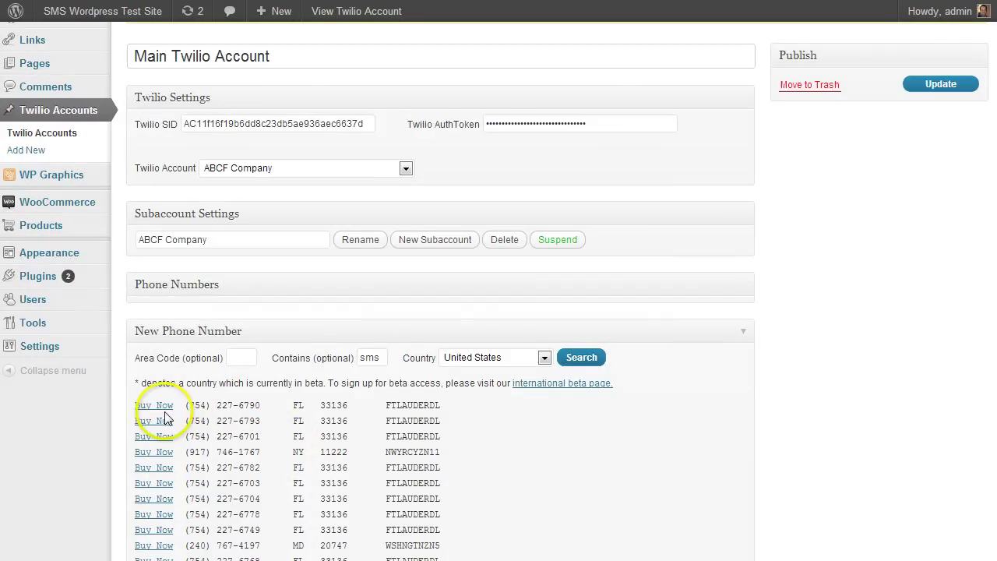
- Start buying the first phone number in the search results and cancel the purchase at the confirmation
{"action": "left_click", "coordinate": [153, 405]}
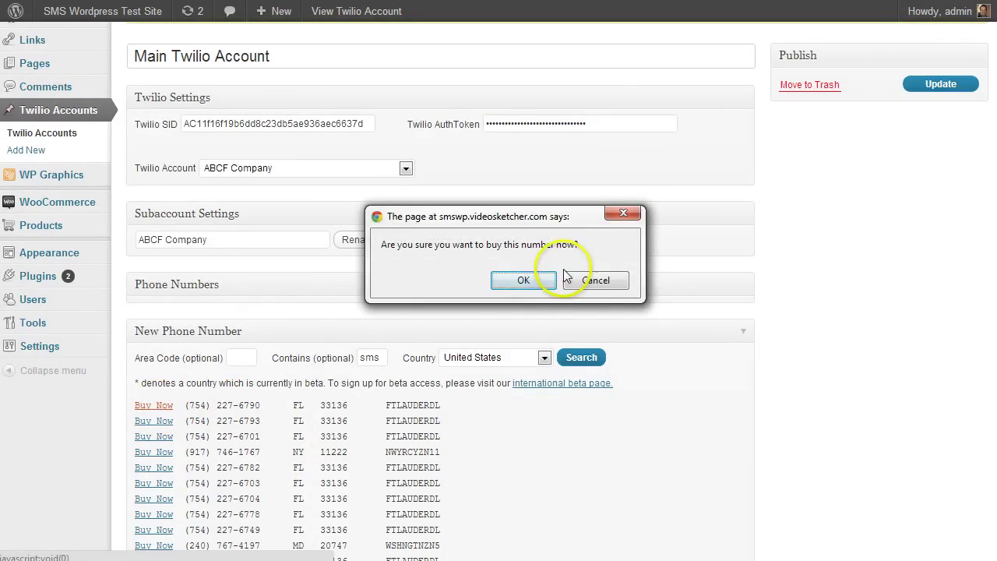
{"action": "left_click", "coordinate": [593, 282]}
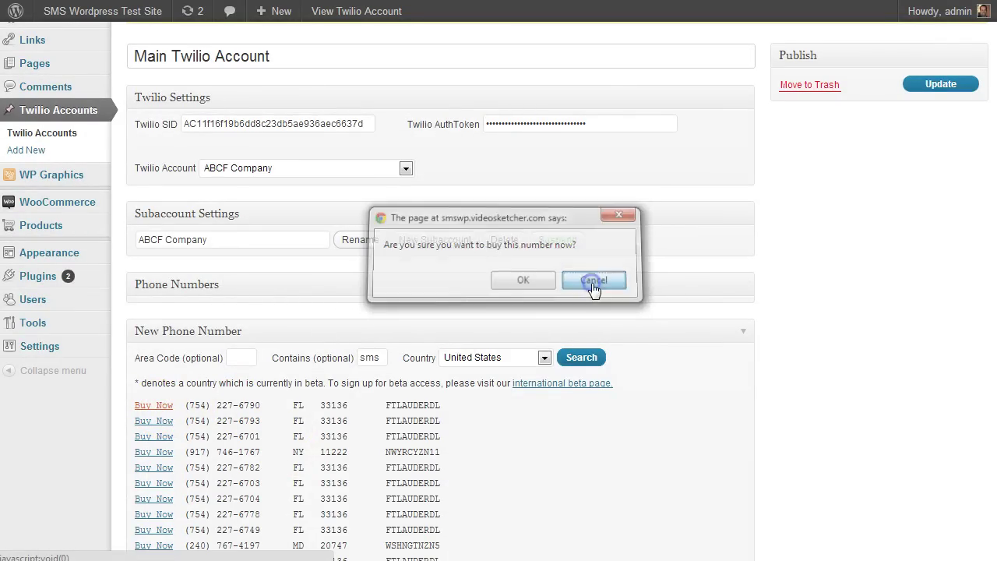
{"action": "scroll", "coordinate": [262, 330], "scroll_direction": "up", "scroll_amount": 1}
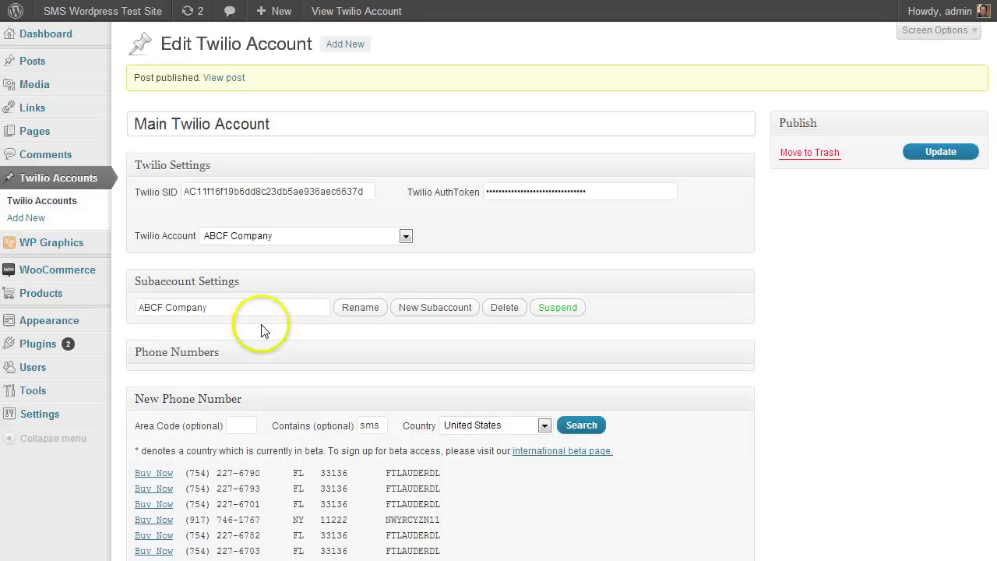
{"action": "left_click", "coordinate": [262, 334]}
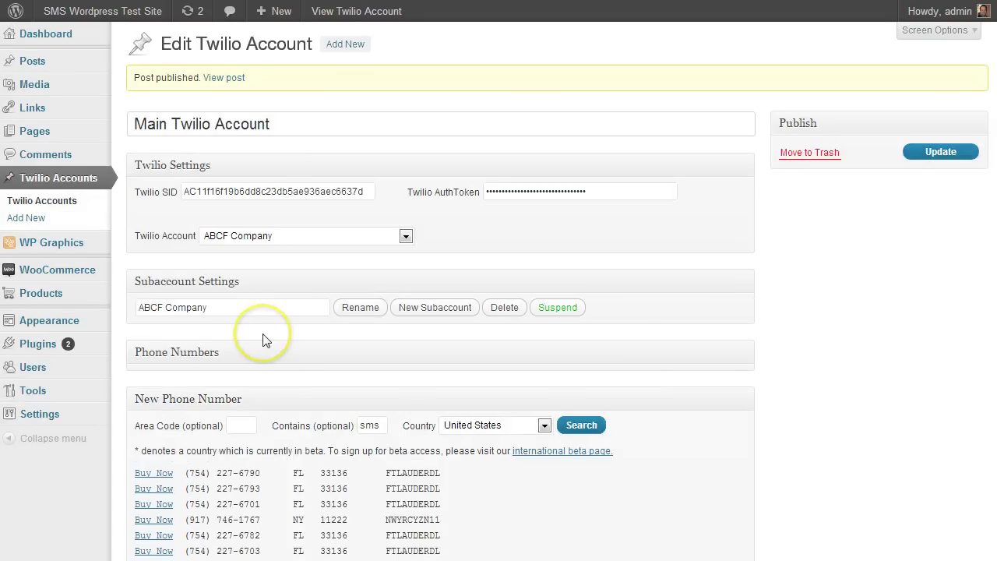